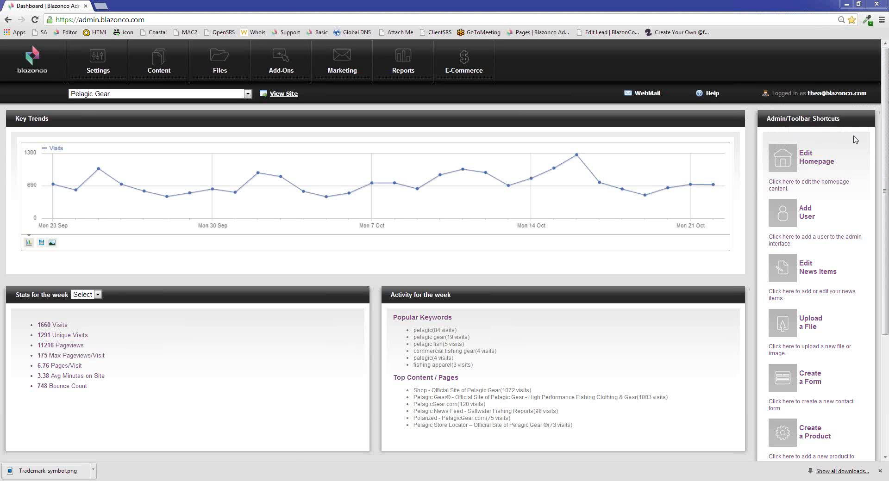
Step: View the logged-in user's profile page with its password and preference settings, and return to the dashboard
mouse_move(831, 94)
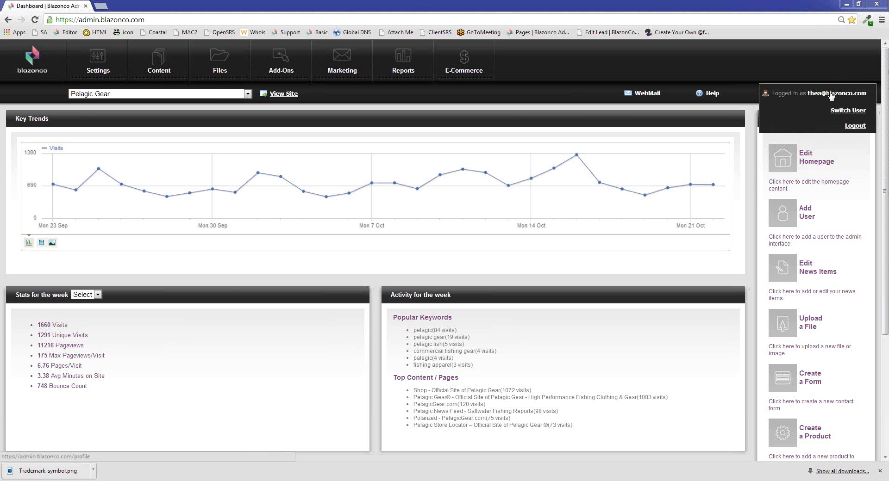
left_click(831, 94)
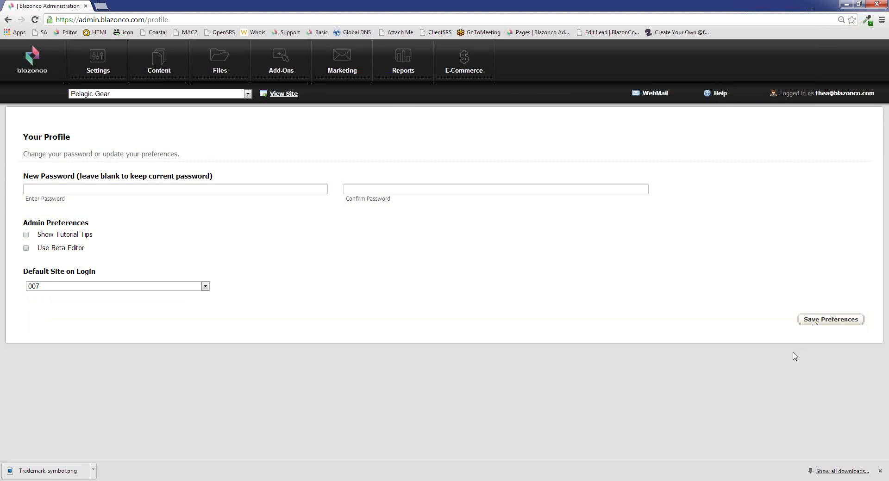
left_click(31, 57)
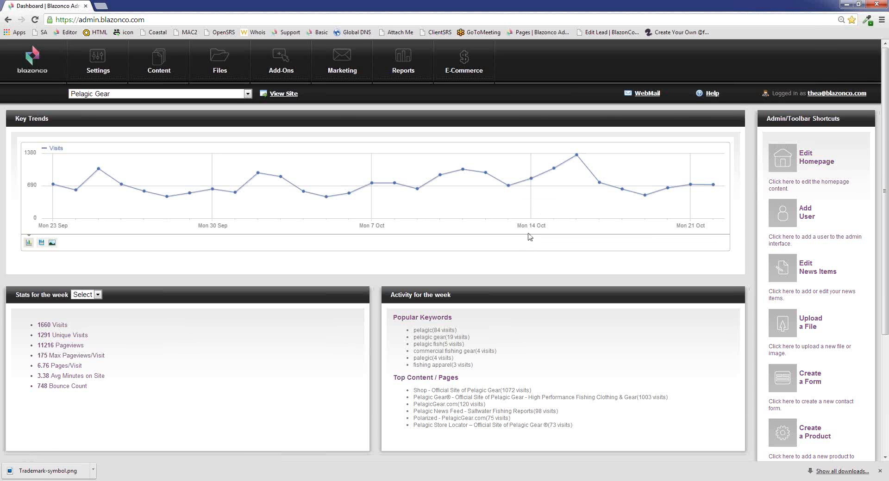
Step: Examine the dashboard's weekly stats one by one, from visits and pageviews to average minutes on site and bounce count
scroll(435, 236, "down", 1)
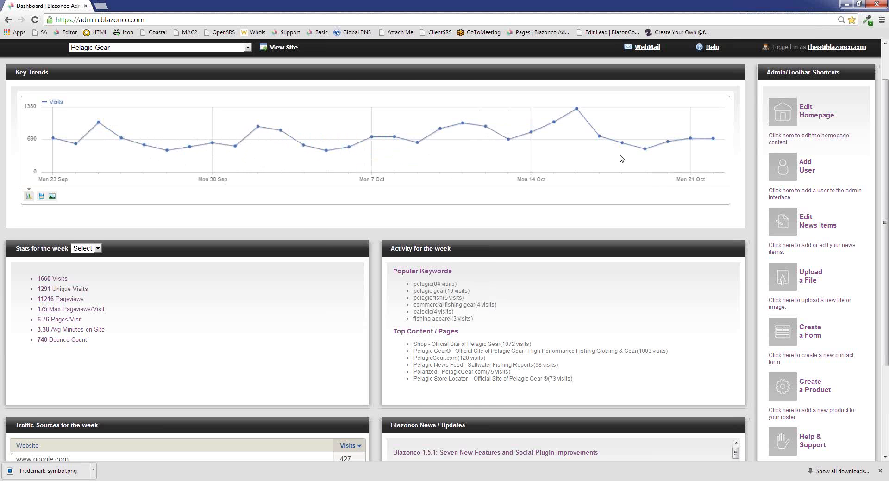
scroll(665, 176, "up", 1)
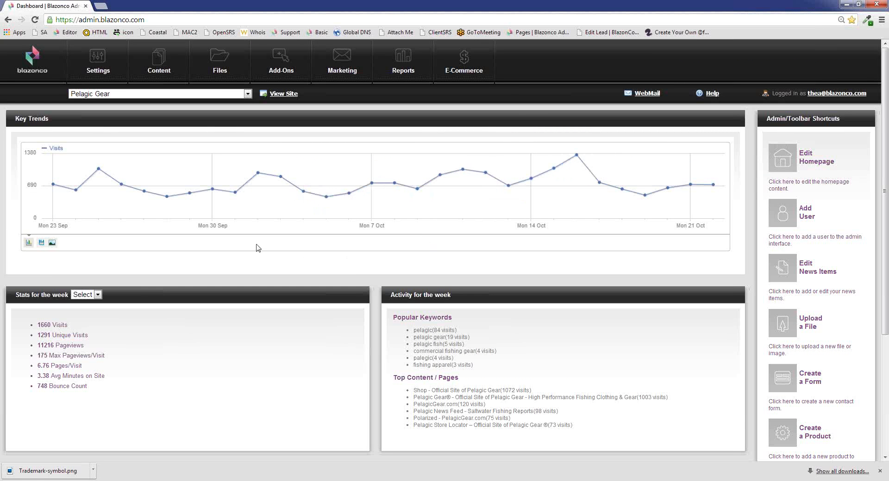
scroll(234, 245, "down", 1)
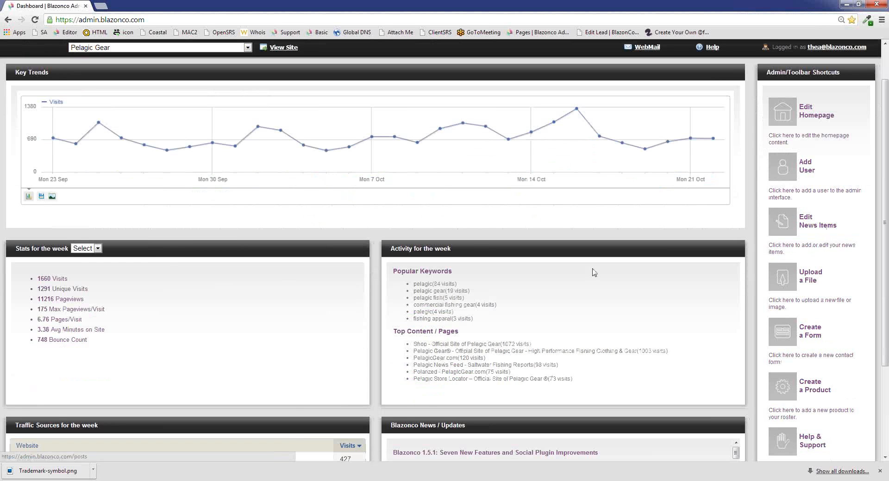
scroll(132, 286, "down", 1)
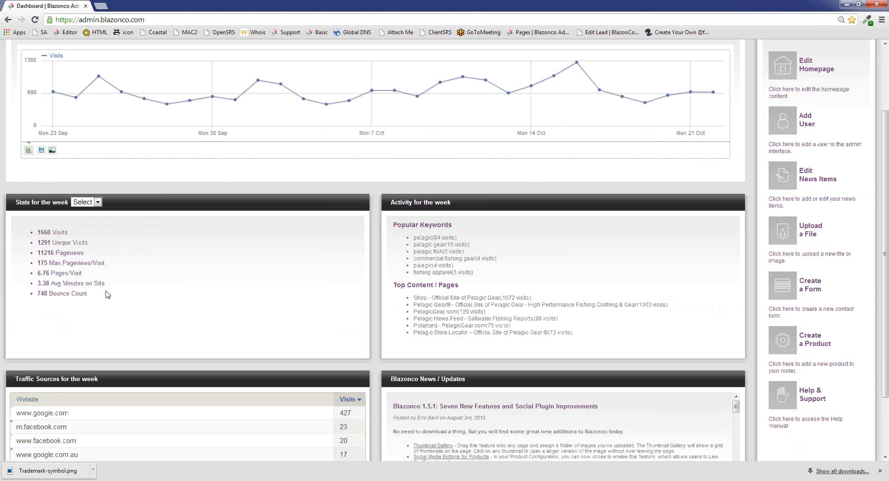
left_click_drag(72, 233, 38, 232)
left_click_drag(94, 243, 39, 243)
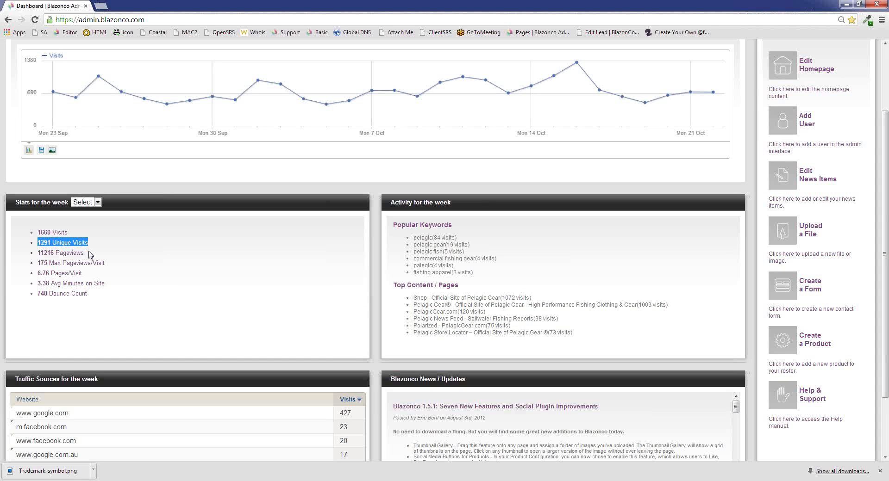
left_click_drag(88, 253, 36, 252)
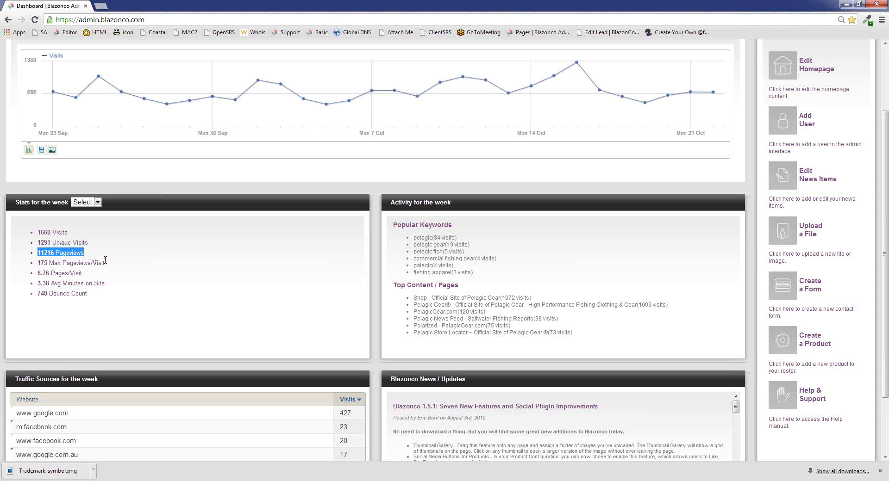
left_click_drag(105, 262, 36, 263)
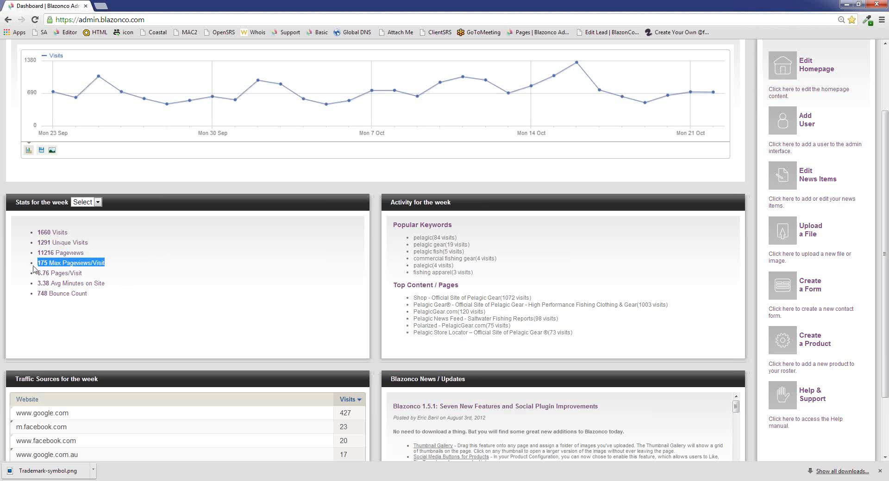
left_click_drag(89, 273, 35, 274)
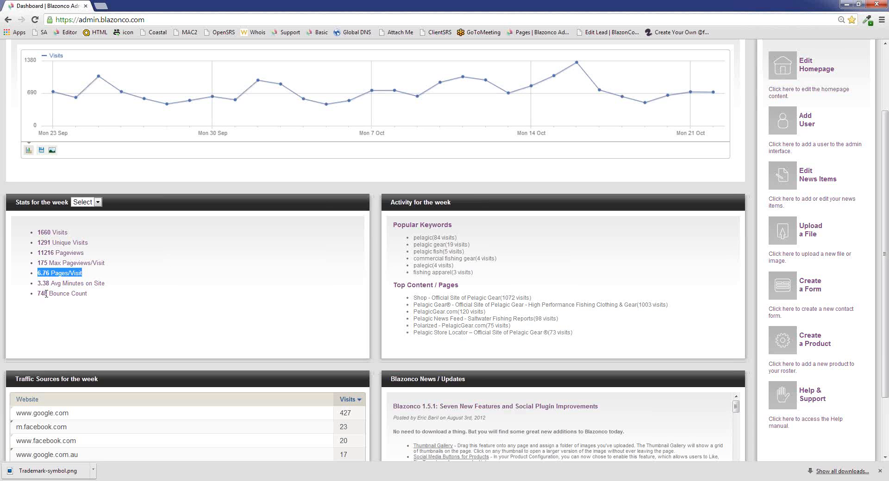
left_click_drag(107, 283, 38, 283)
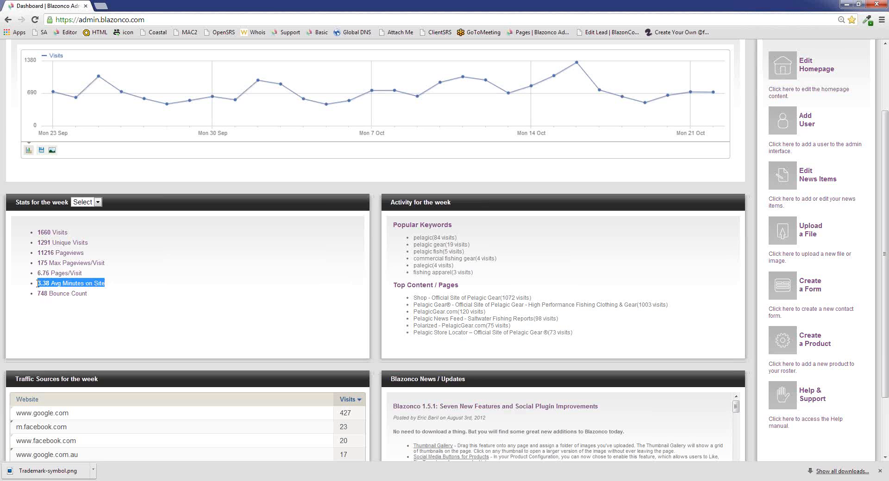
left_click(106, 305)
left_click_drag(95, 299, 37, 294)
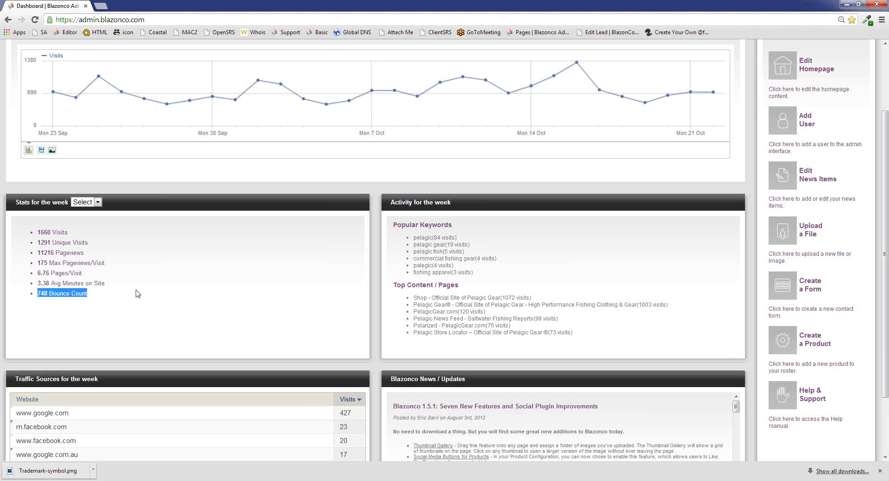
left_click(125, 303)
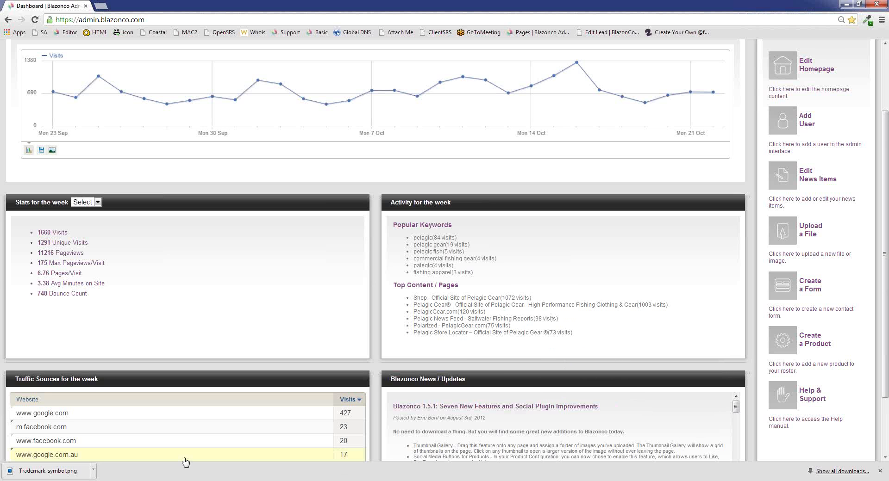
Step: Look over the dashboard's weekly traffic sources and the Blazonco news and updates
scroll(232, 407, "down", 2)
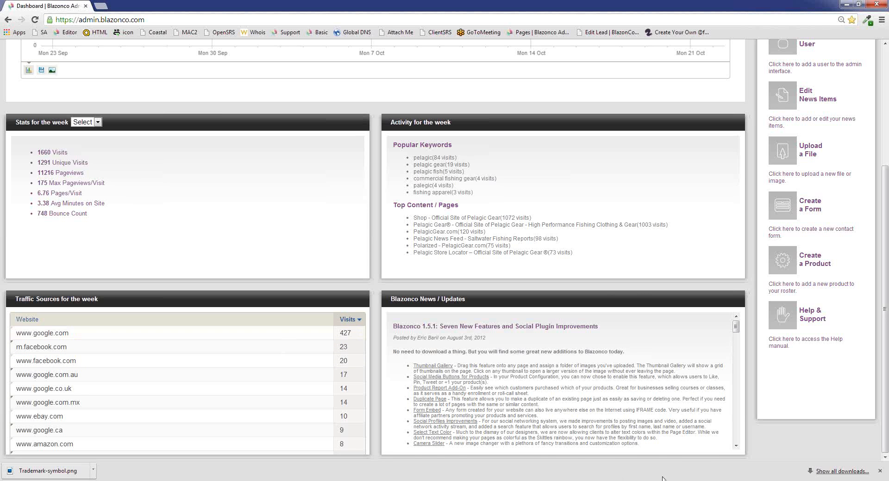
scroll(666, 425, "up", 1)
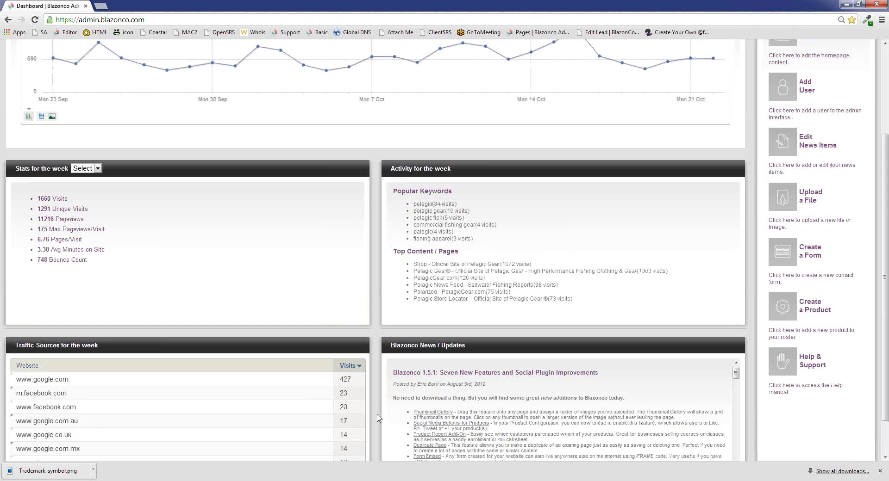
scroll(378, 418, "up", 2)
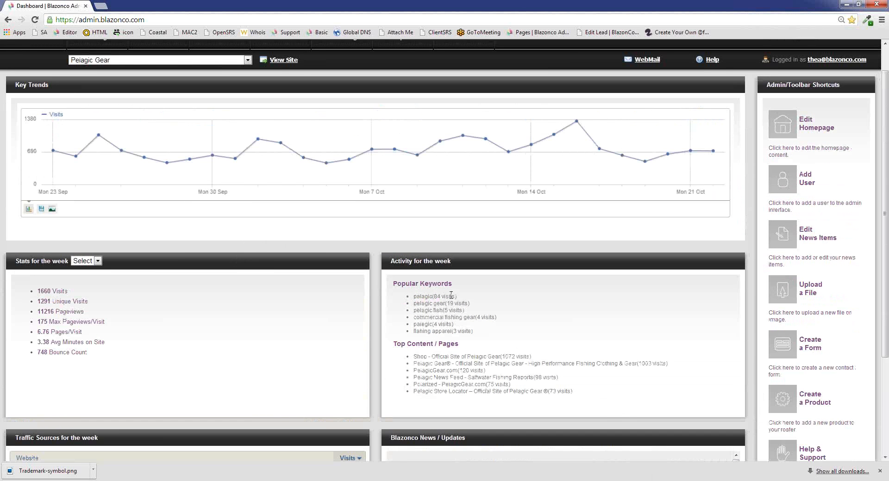
scroll(432, 310, "up", 1)
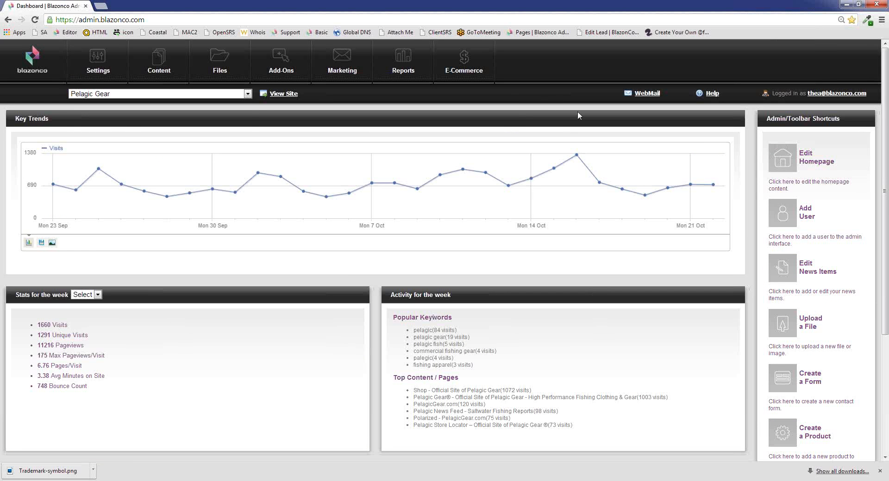
Step: Switch the managed site from Pelagic Gear to the site named after the logged-in user
left_click(247, 94)
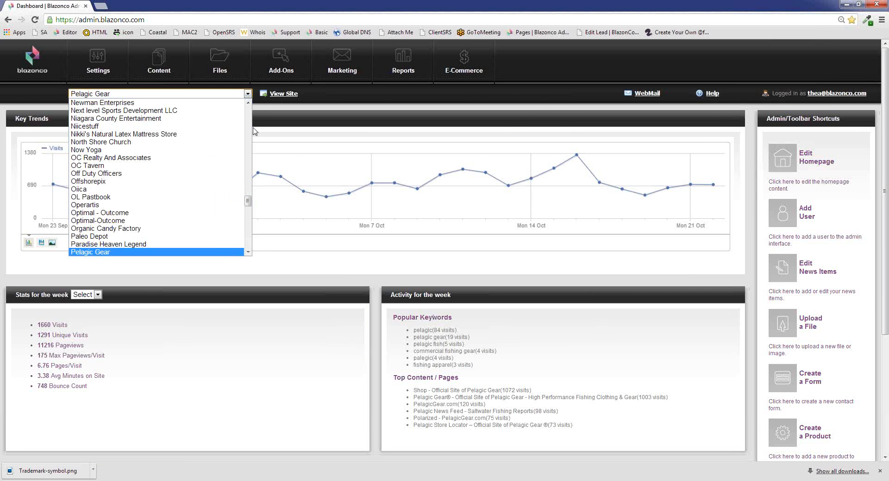
scroll(219, 217, "down", 5)
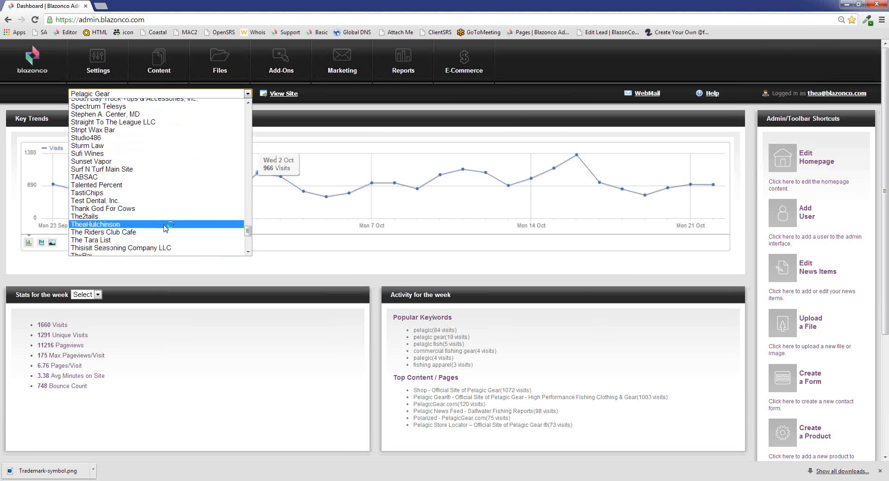
left_click(218, 224)
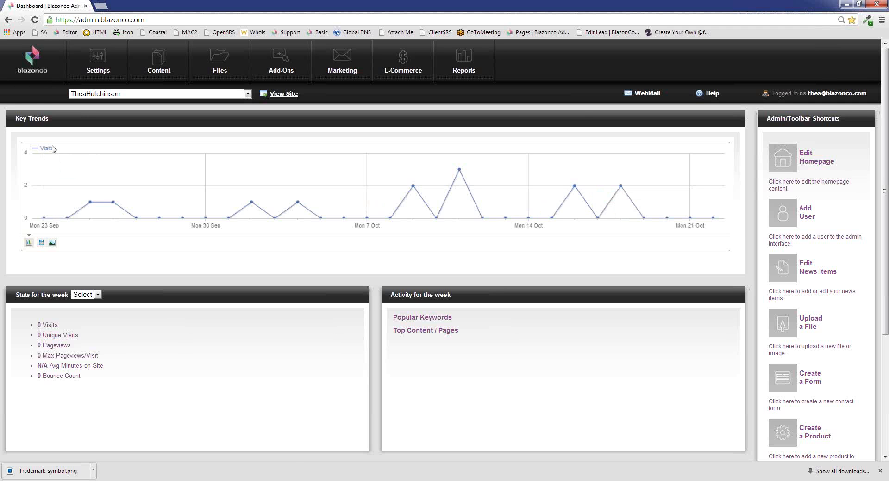
Step: Open the site's content page manager, and view the live website for comparison with the page structure
left_click(163, 72)
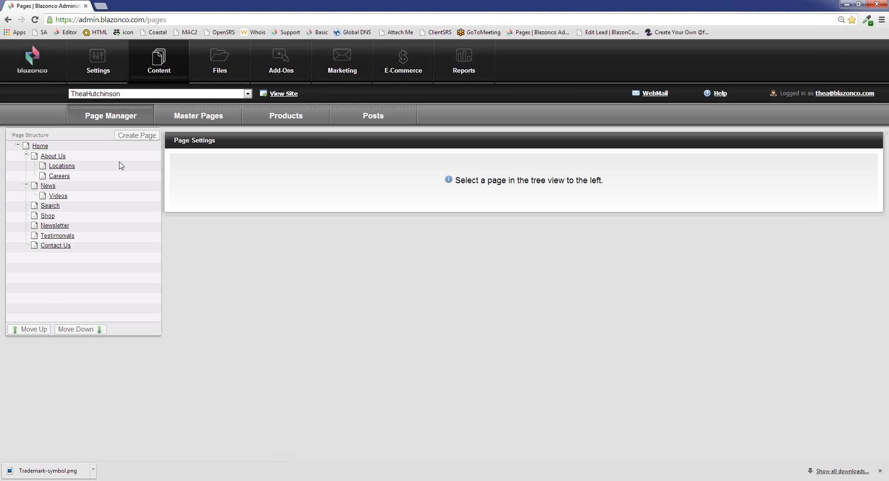
left_click(284, 94)
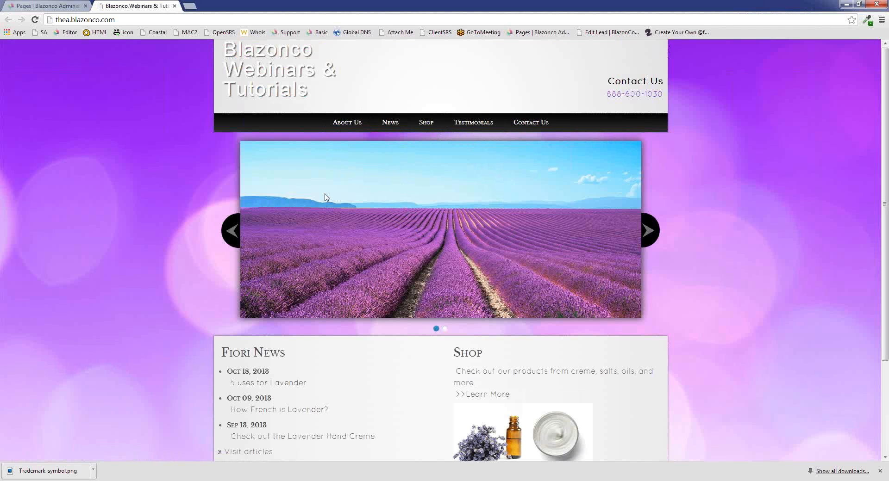
left_click(56, 6)
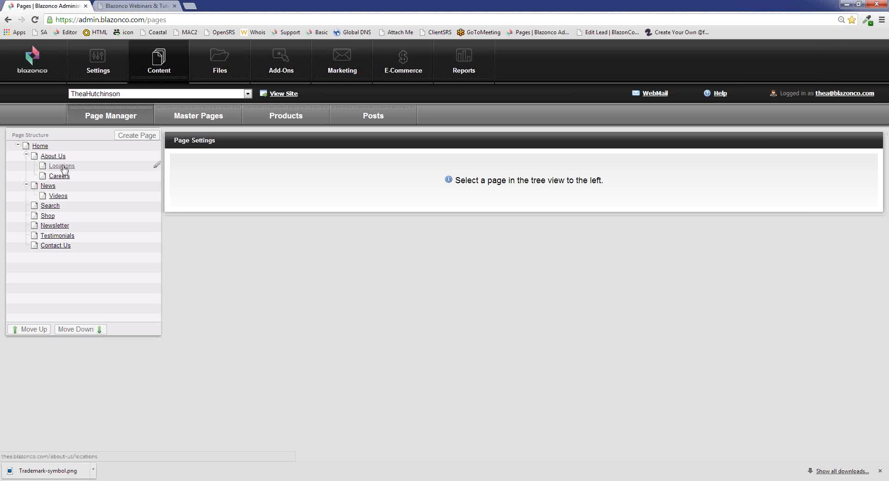
Step: Review the page settings of About Us, Locations and Careers, and save the Careers page settings
left_click(52, 157)
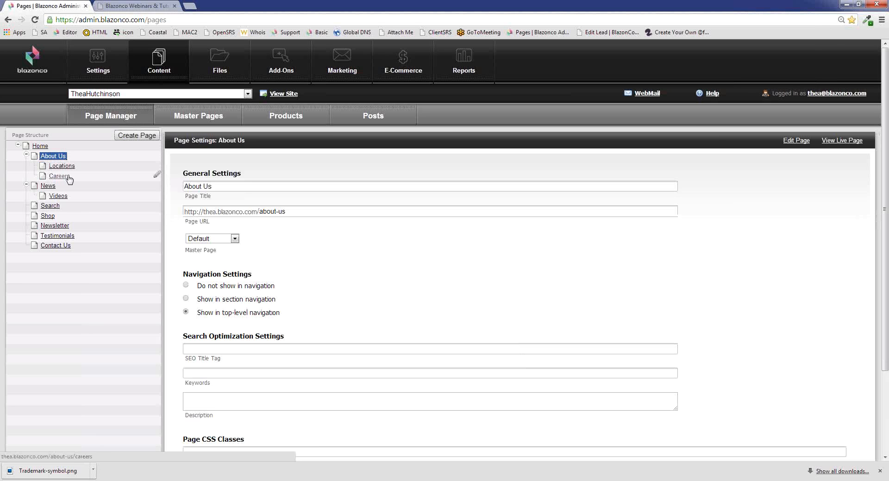
left_click(62, 166)
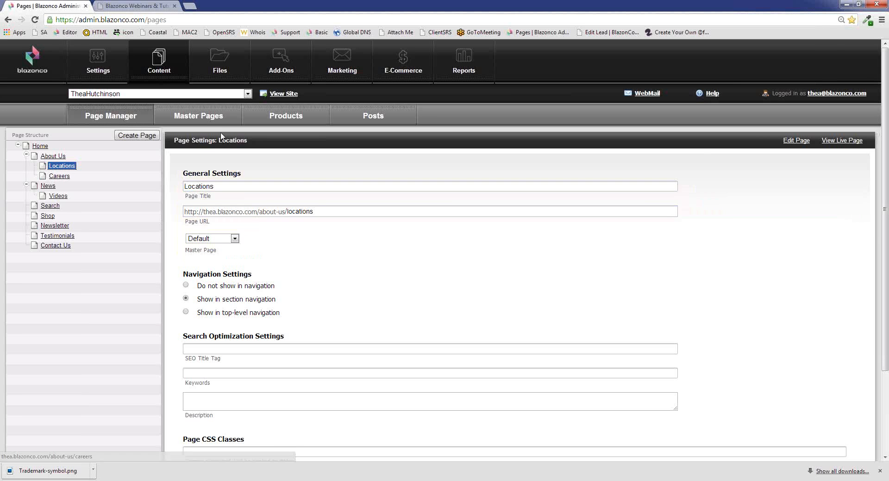
left_click(60, 176)
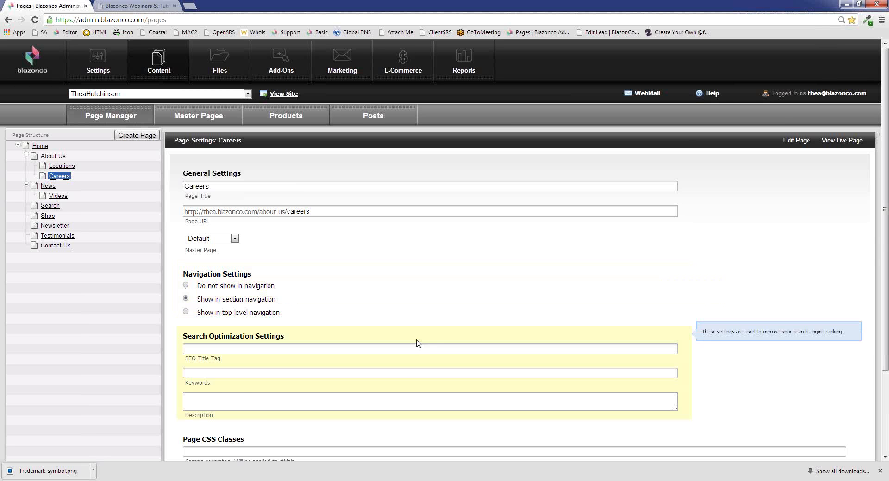
scroll(186, 245, "down", 1)
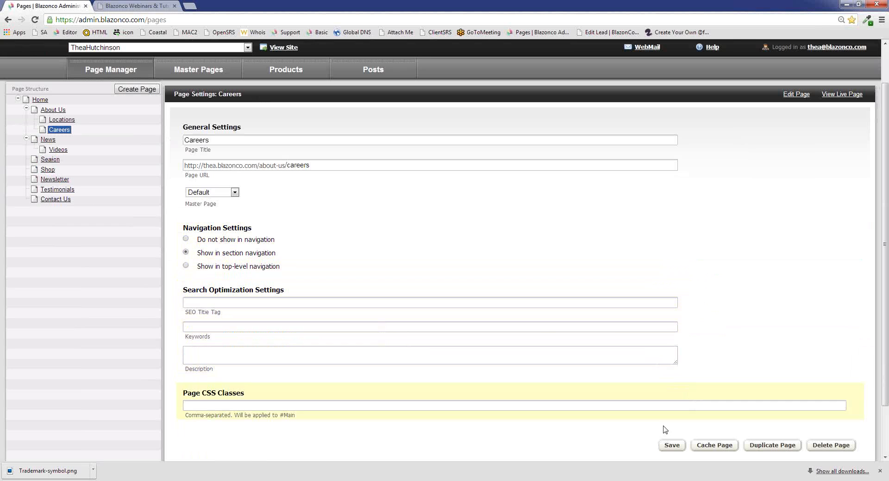
left_click(671, 445)
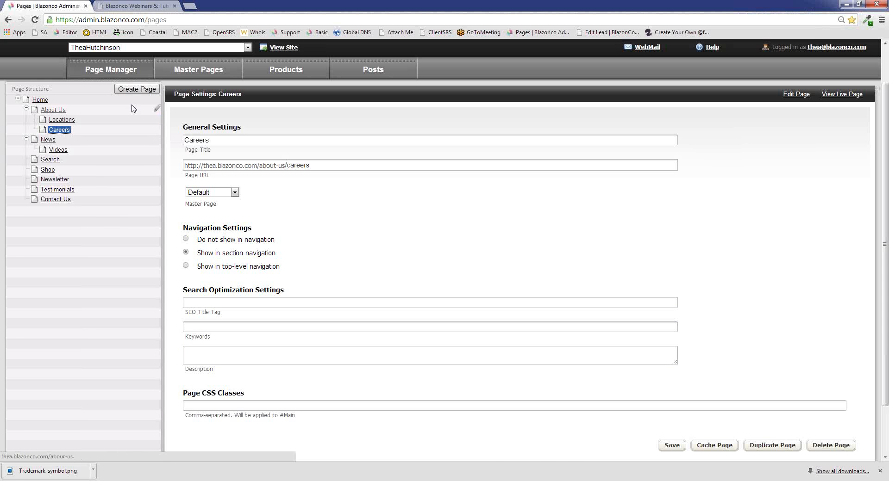
Step: View the About Us page and its submenu on the live website, and return to the page manager
left_click(136, 5)
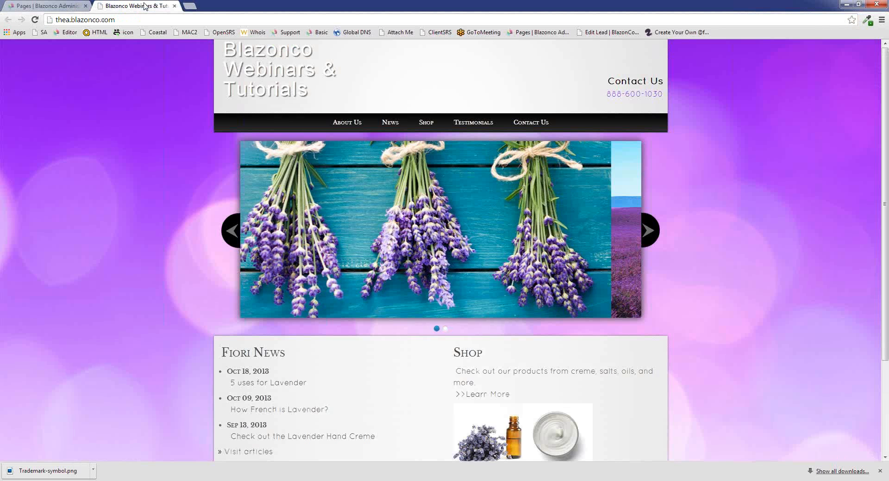
left_click(348, 124)
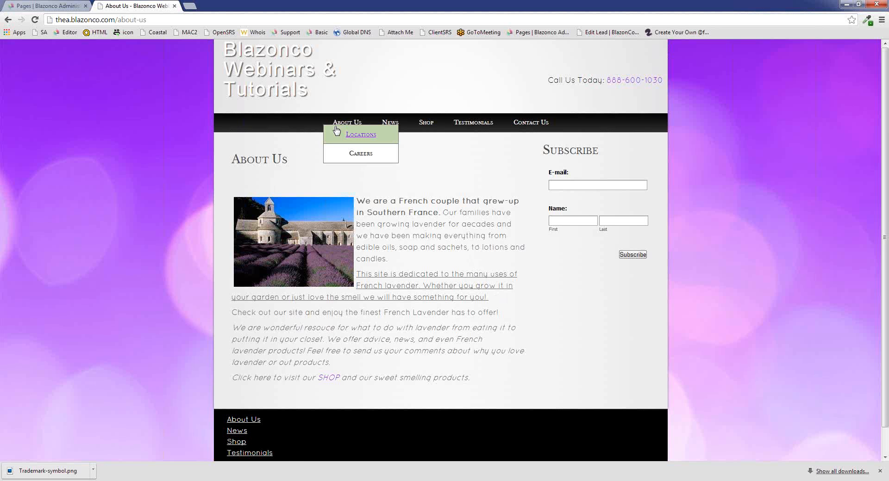
left_click(56, 8)
Step: Open the About Us page in the page editor at its main text module
mouse_move(44, 113)
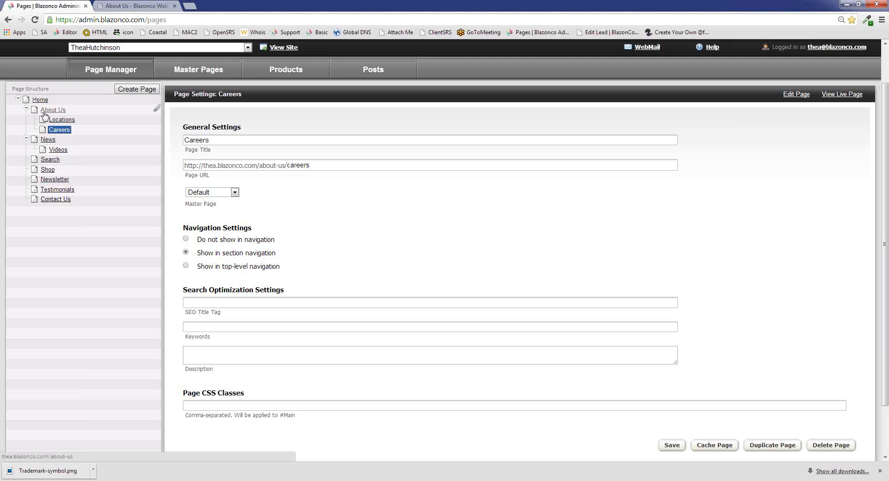
left_click(157, 113)
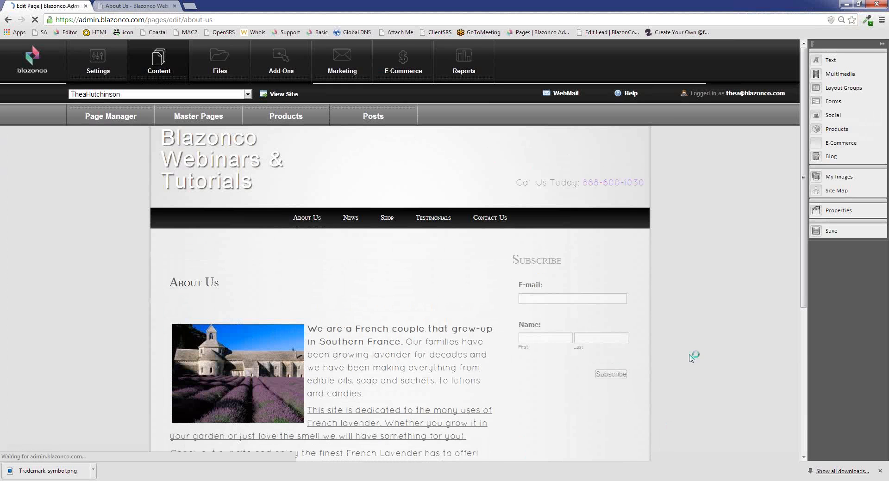
scroll(631, 346, "down", 1)
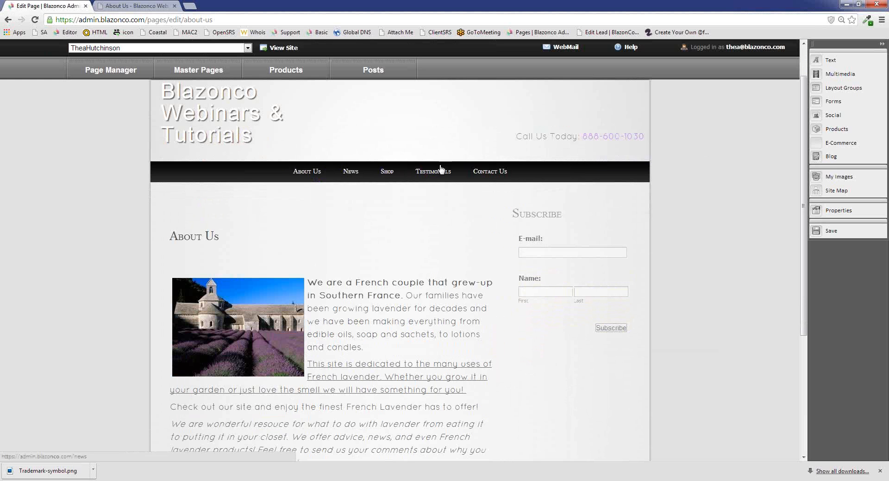
scroll(492, 216, "down", 2)
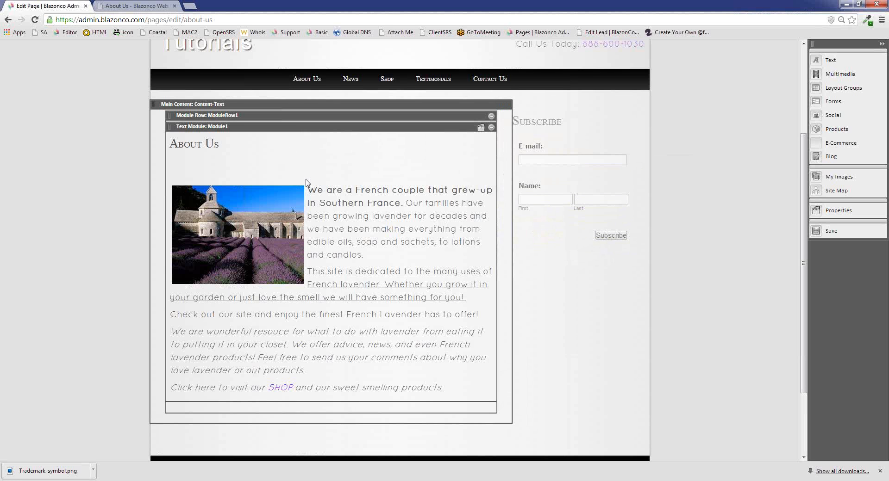
Step: Move the About Us text module from the main content into the Left Content area below the Subscribe form
left_click(202, 150)
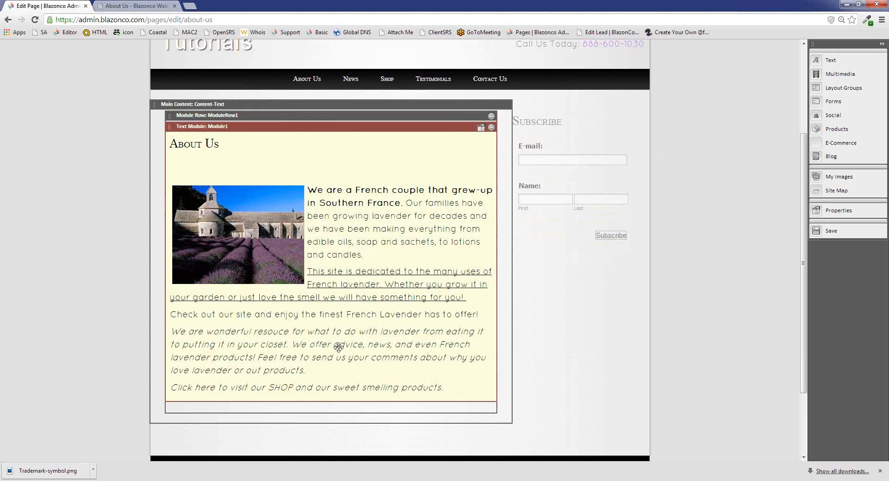
mouse_move(344, 178)
left_mouse_down()
mouse_move(254, 165)
mouse_move(413, 157)
mouse_move(357, 175)
left_mouse_up()
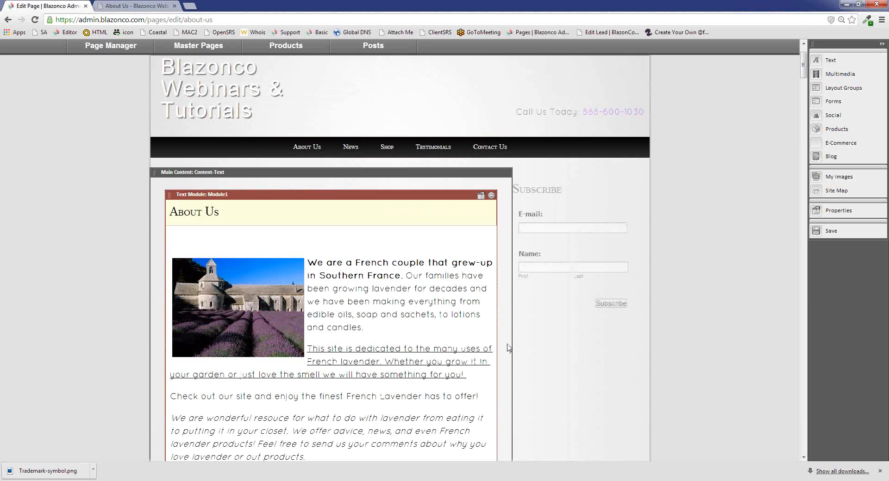
scroll(504, 347, "down", 2)
left_click_drag(384, 108, 585, 137)
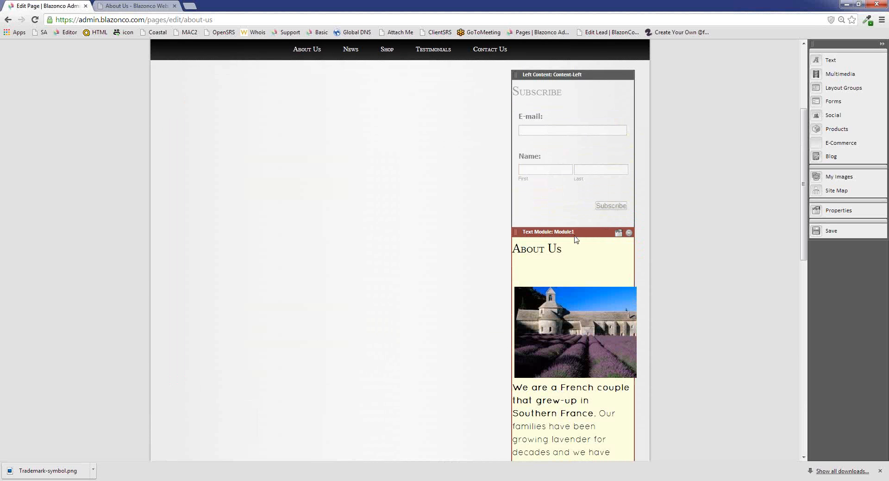
Step: Move the About Us text module back into the module row of the main content area
left_click_drag(586, 234, 386, 183)
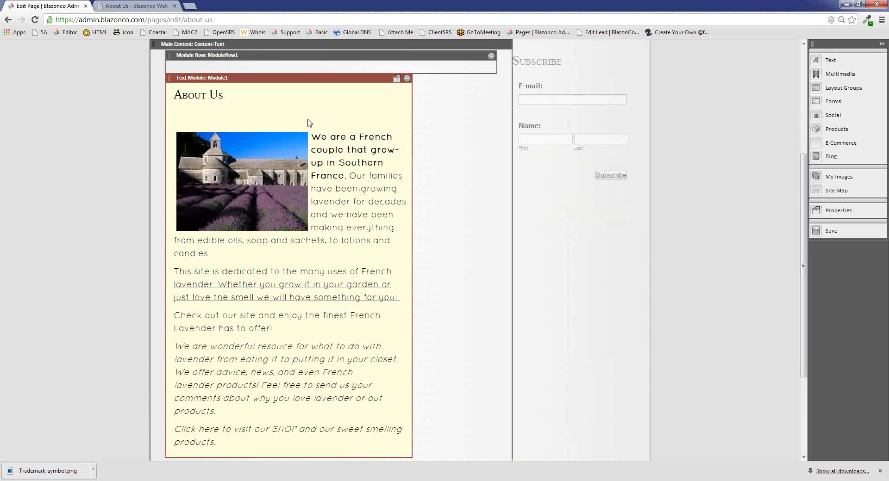
scroll(307, 122, "up", 1)
left_click_drag(283, 102, 357, 122)
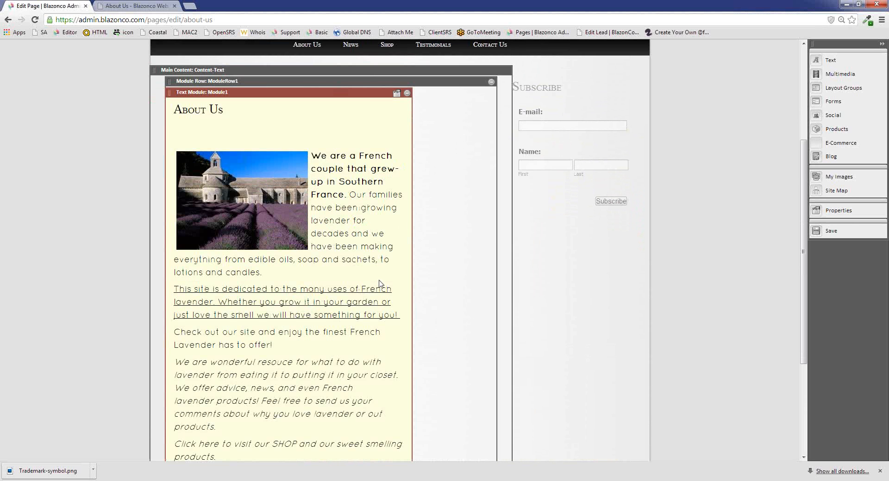
Step: Open the module's body text for inline editing and highlight the first paragraph beside the image
left_click(349, 267)
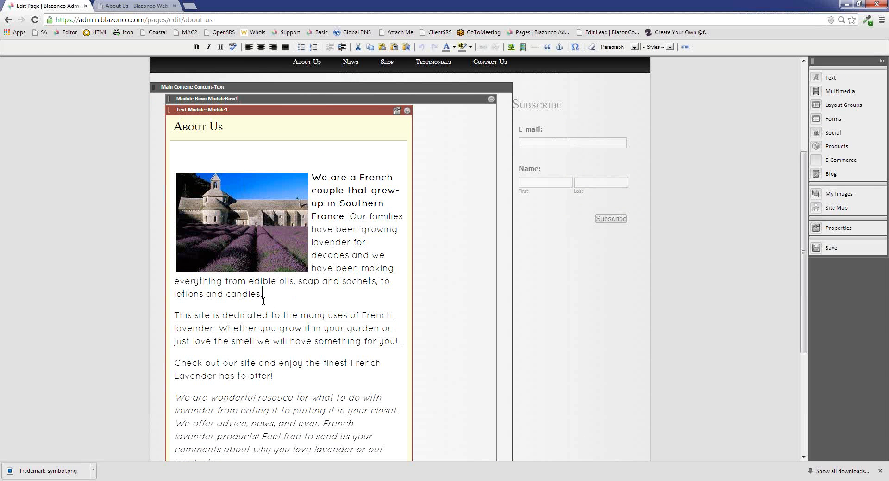
left_click_drag(268, 295, 312, 178)
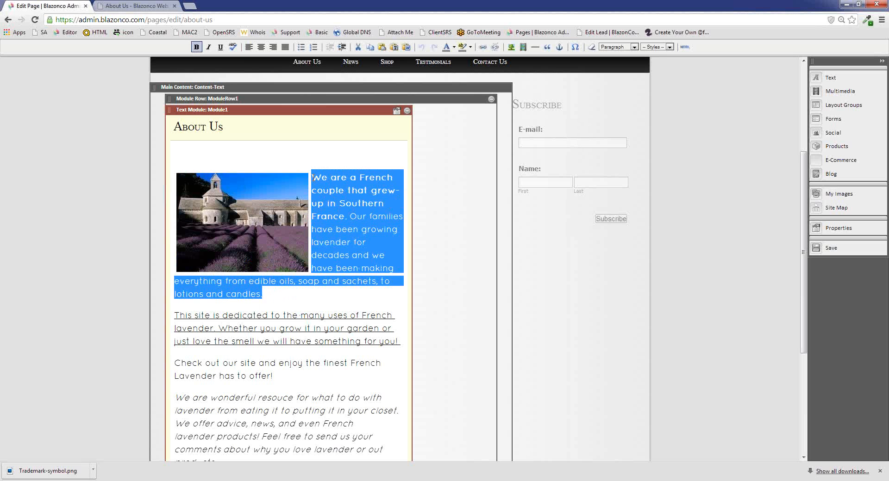
left_click(315, 313)
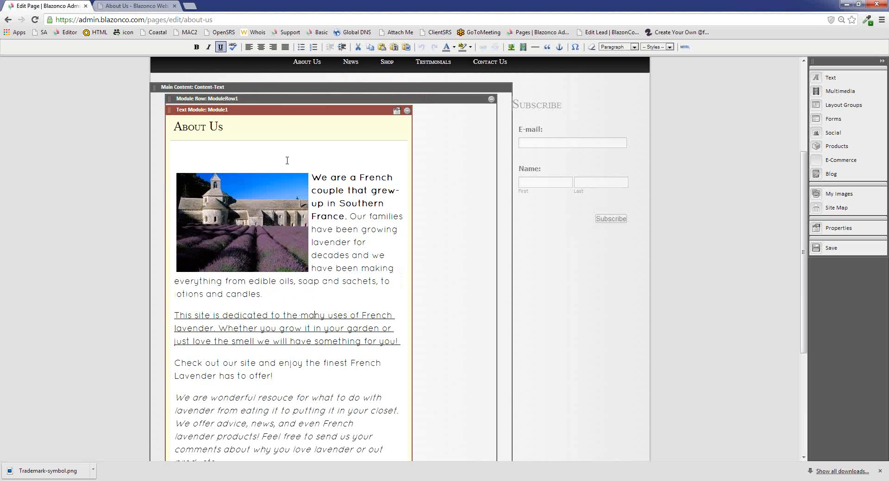
Step: Enter the trial word "All" after "lotions and candles.", delete it, and leave the inline text editing
scroll(296, 171, "up", 1)
left_click(275, 344)
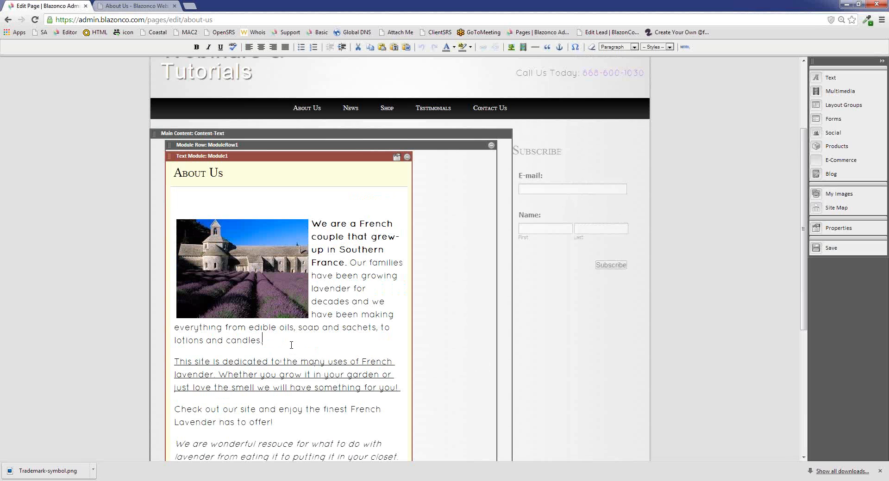
type("And")
key("BackSpace")
key("BackSpace")
key("BackSpace")
type("All")
key("shift+Left")
key("shift+Left")
key("shift+Left")
key("BackSpace")
left_click(300, 352)
left_click(283, 340)
left_click(358, 361)
left_click(223, 172)
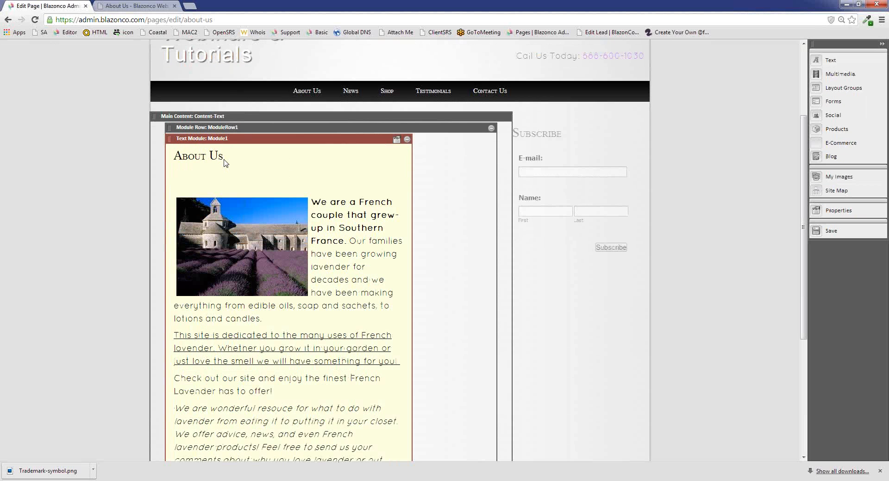
Step: Set the text module's title property to "About Our Family"
left_click(399, 142)
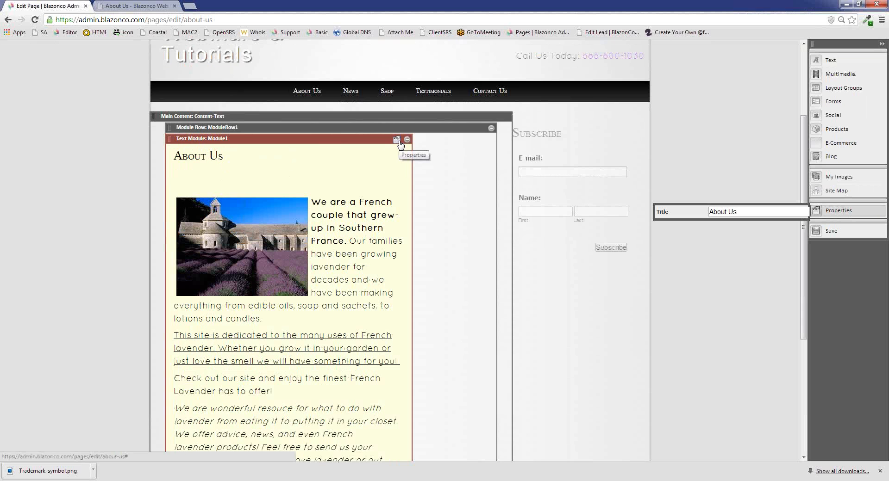
left_click(751, 214)
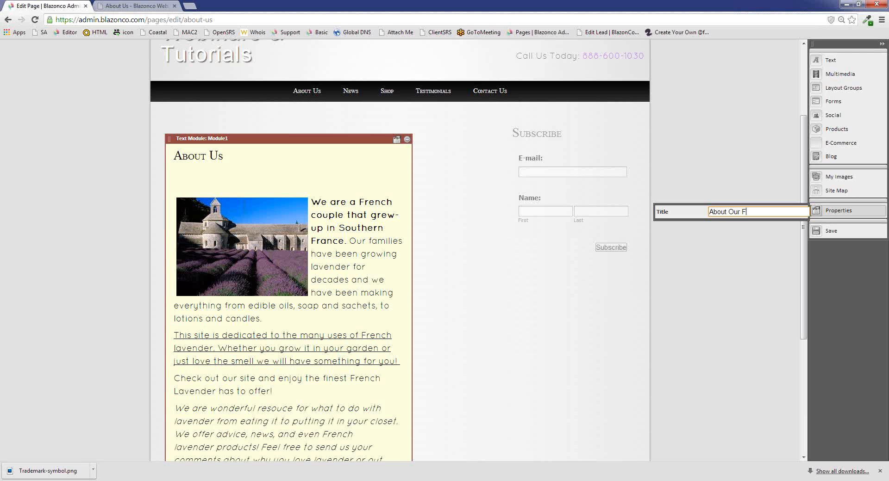
type("amily")
key("Return")
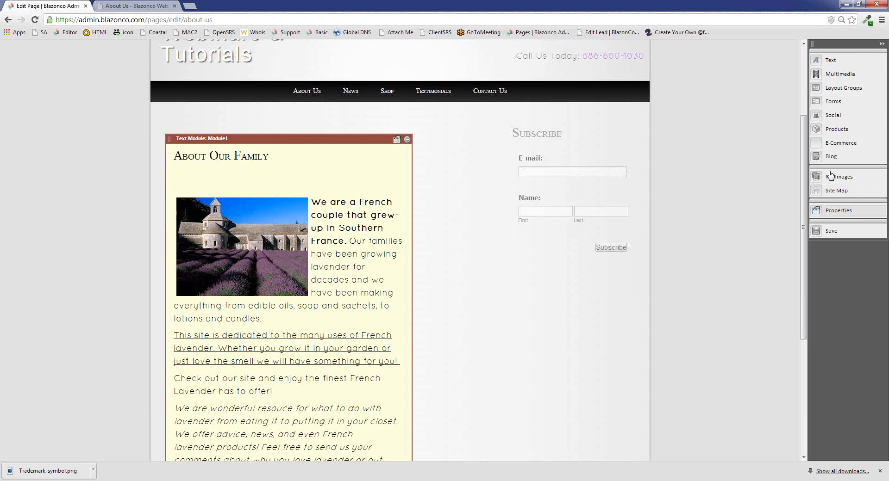
Step: Add a Text Block to the Left Content area below the Subscribe form and delete its placeholder text
left_click(835, 63)
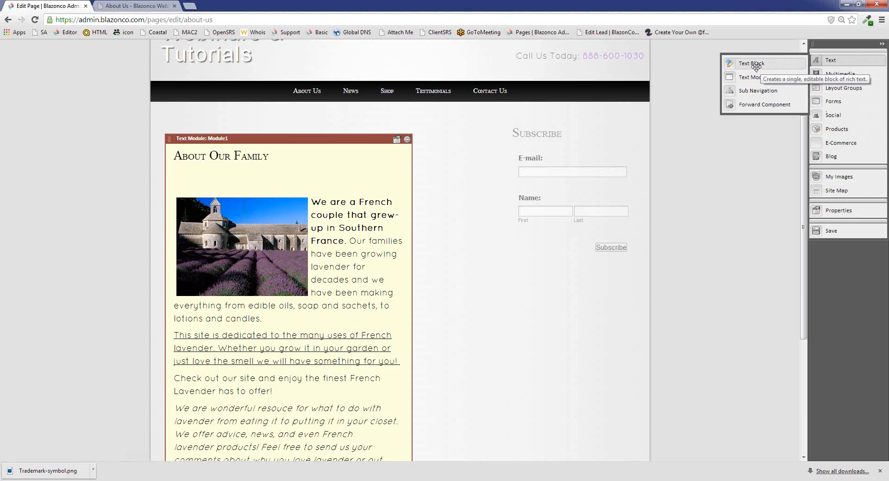
left_click_drag(755, 63, 549, 305)
left_click(623, 324)
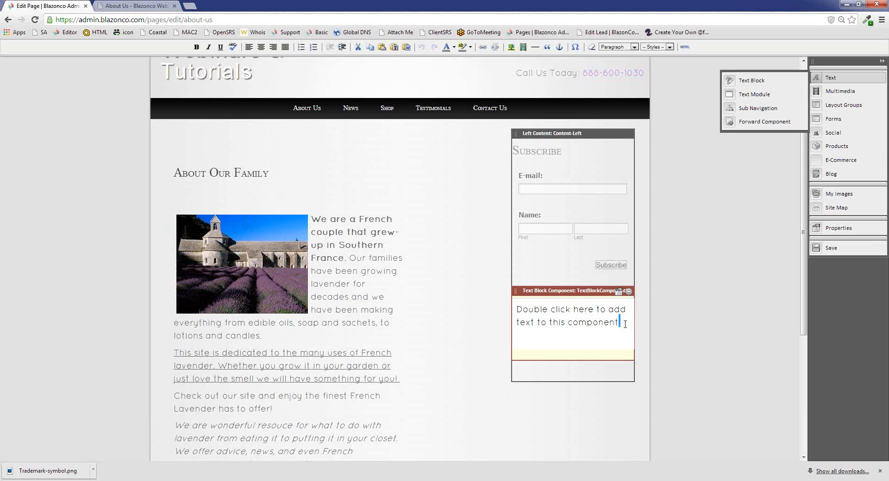
left_click_drag(626, 325, 513, 304)
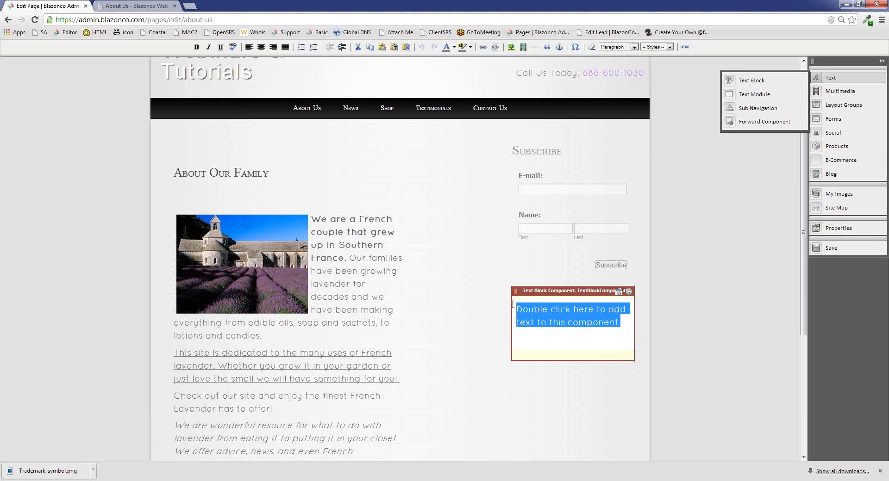
key("Delete")
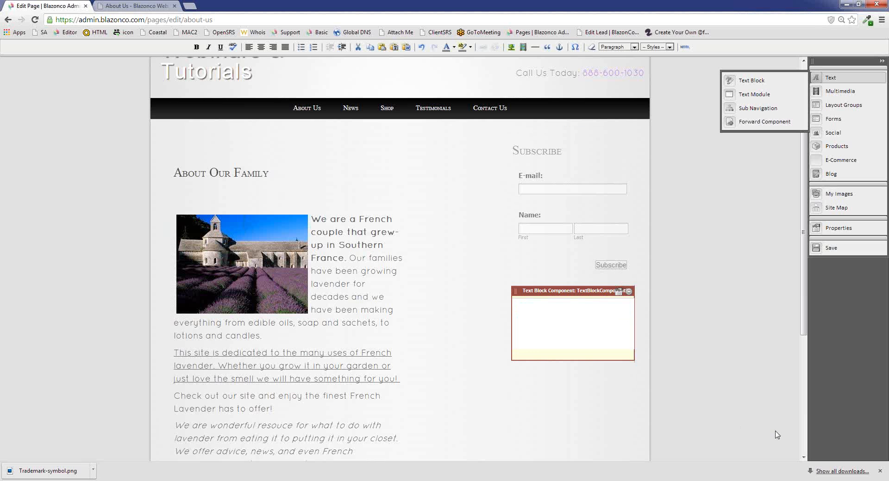
Step: Enter "Let us know you like our products! Submit a Testimonial!" in the new text block and finish editing it
type("Let us know yoou")
key("BackSpace")
key("BackSpace")
type("ou like! our pod")
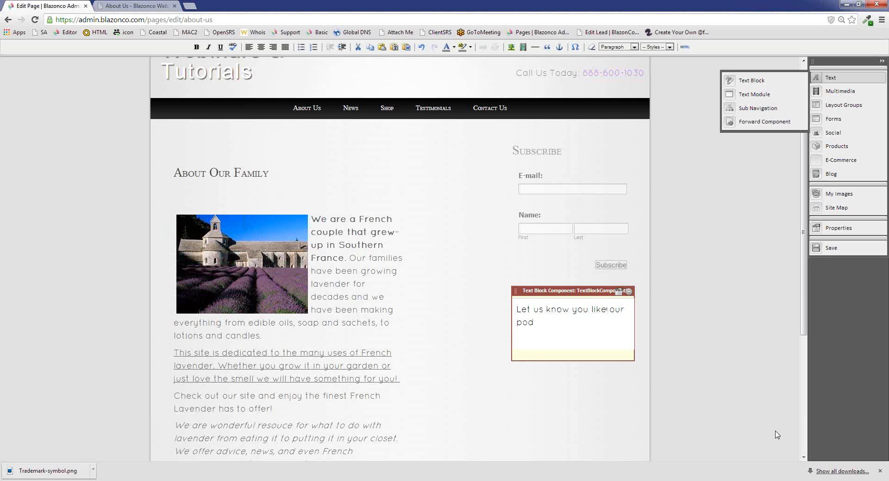
key("BackSpace")
key("BackSpace")
type("r")
type("oducts")
type("! Sumoit")
key("BackSpace")
key("BackSpace")
key("BackSpace")
key("BackSpace")
key("BackSpace")
type("bmit a Testimonial")
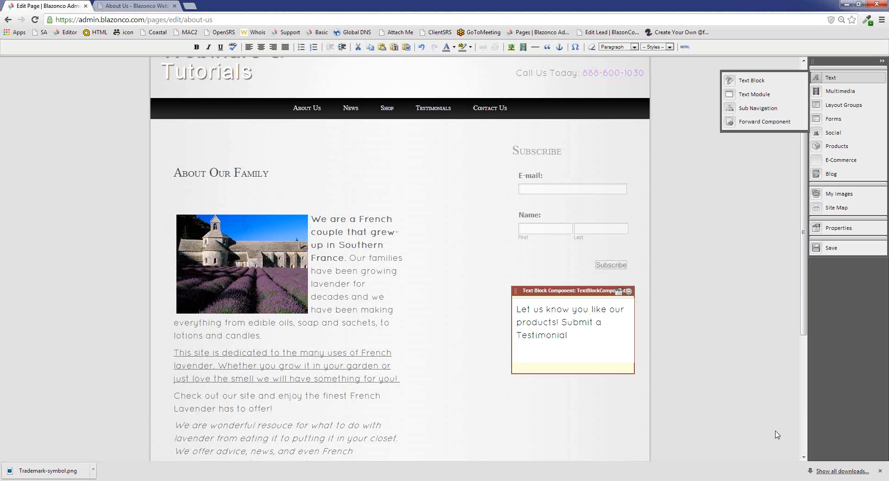
type("!")
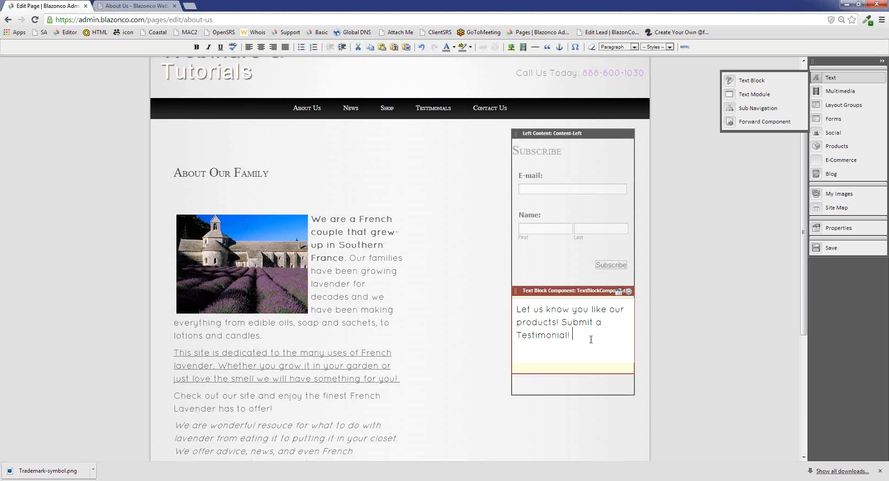
left_click(708, 365)
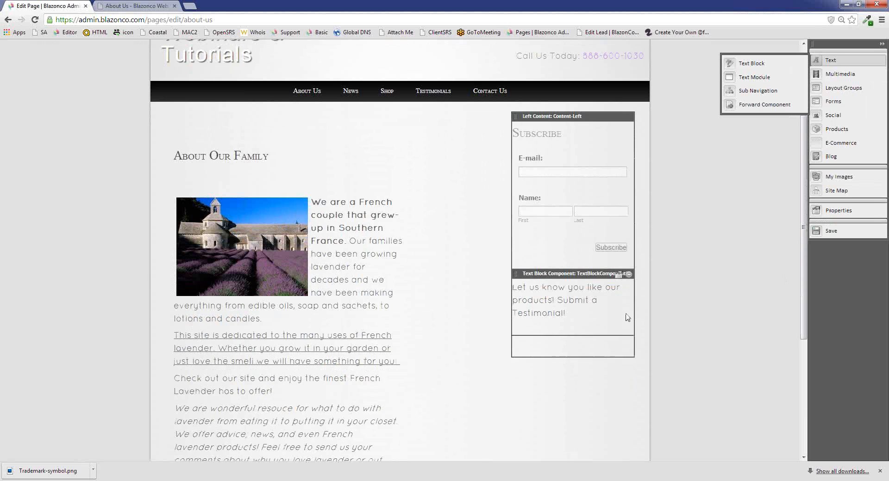
Step: Save and publish the About Us page, and view the live page
scroll(477, 250, "down", 1)
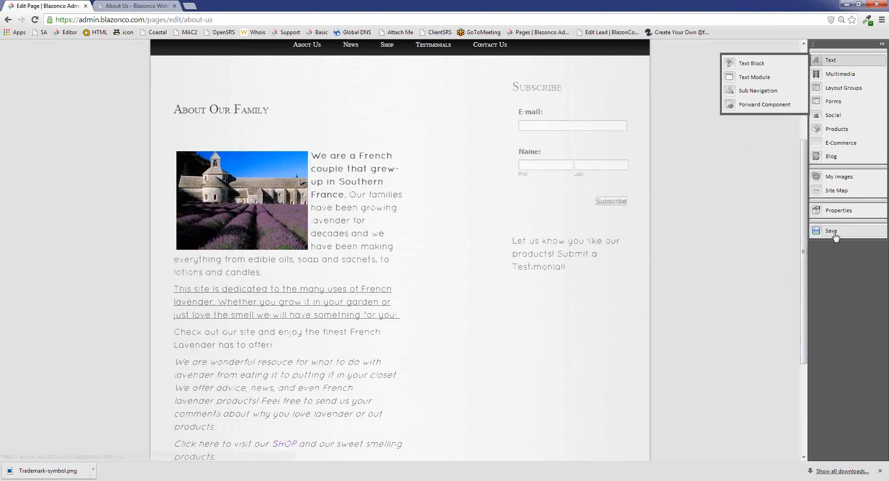
left_click(829, 236)
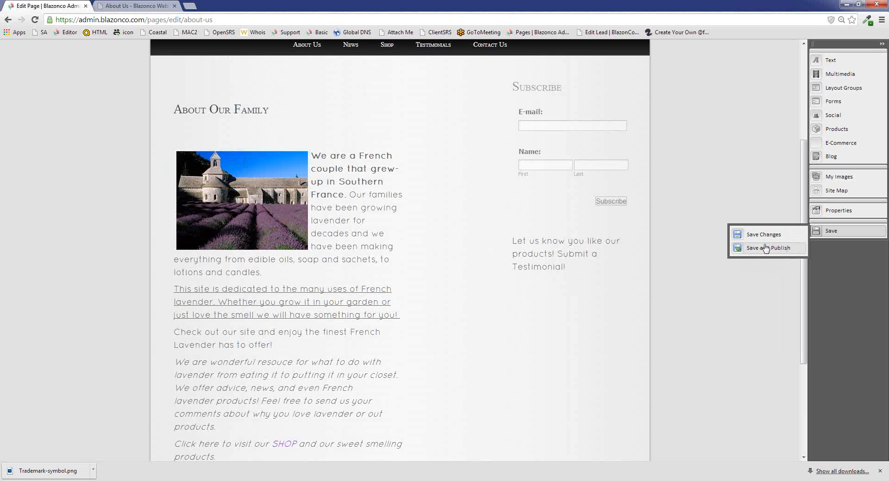
left_click(765, 249)
left_click(849, 450)
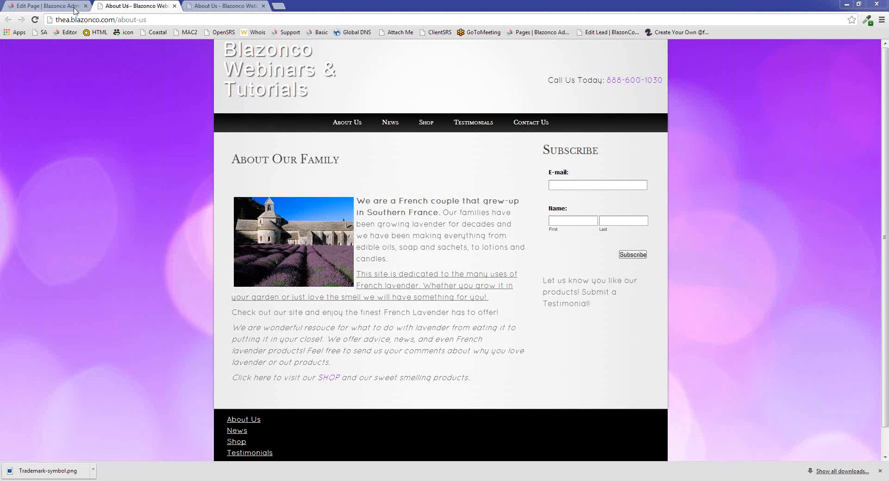
Step: Return to the admin editor, open the content page manager, and expand the Home page's structure
left_click(75, 9)
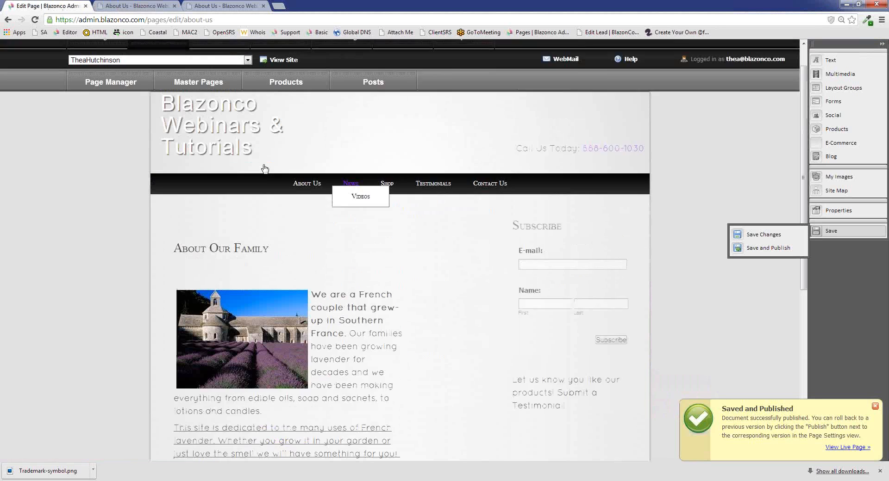
scroll(264, 168, "up", 1)
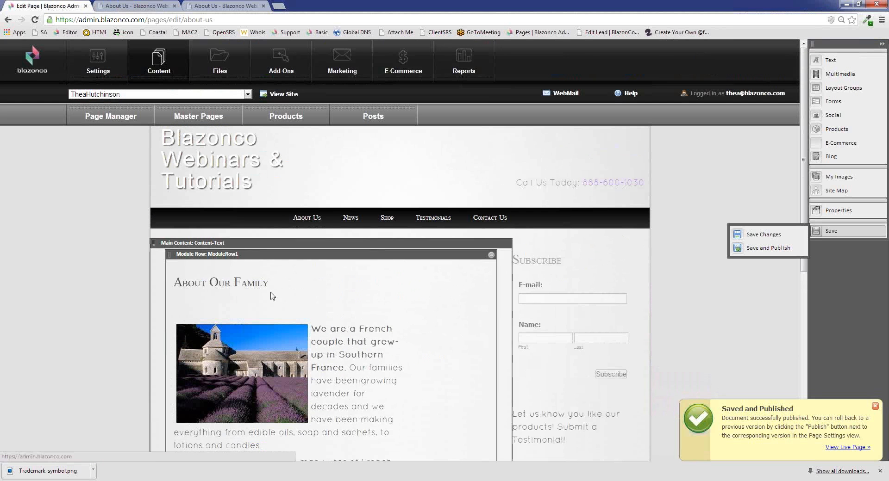
left_click(160, 68)
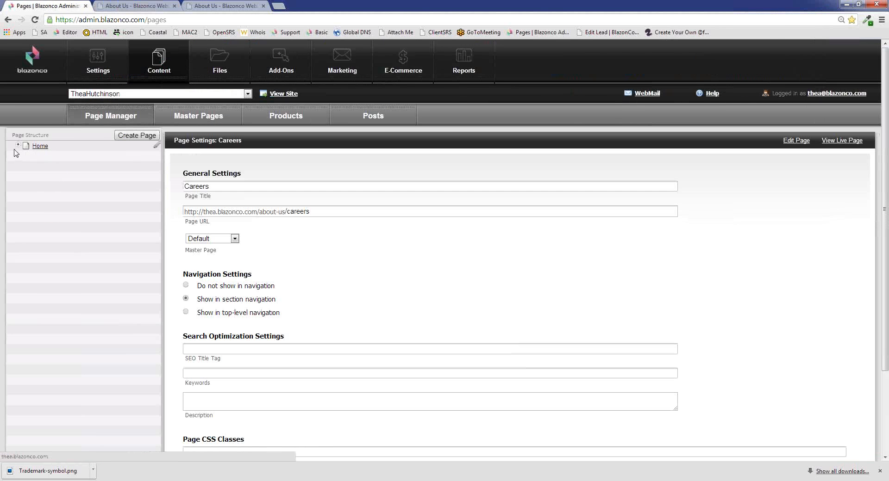
left_click(18, 145)
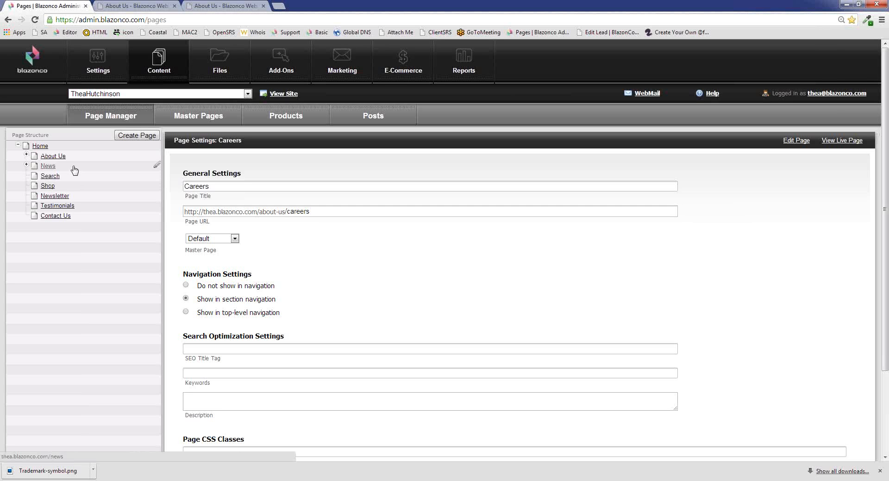
Step: Open the file manager, collapse the Images and Files folder trees, and expand Images again
left_click(218, 67)
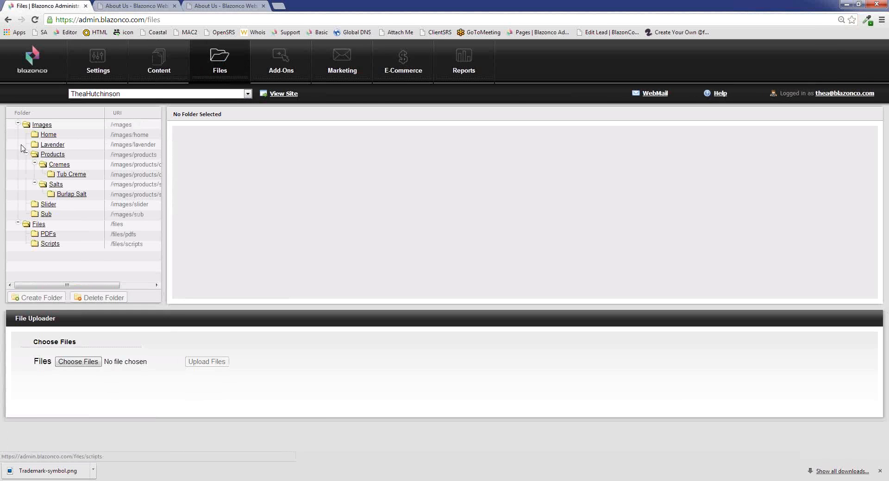
left_click(18, 124)
left_click(18, 133)
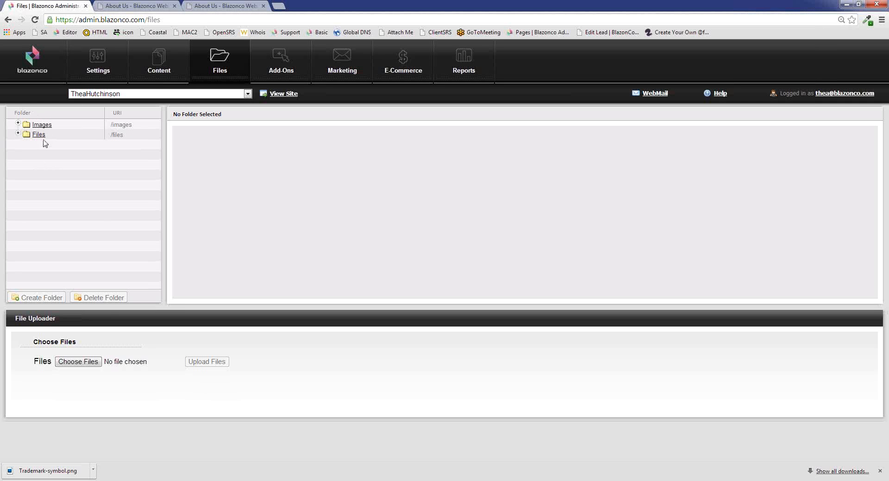
left_click(18, 124)
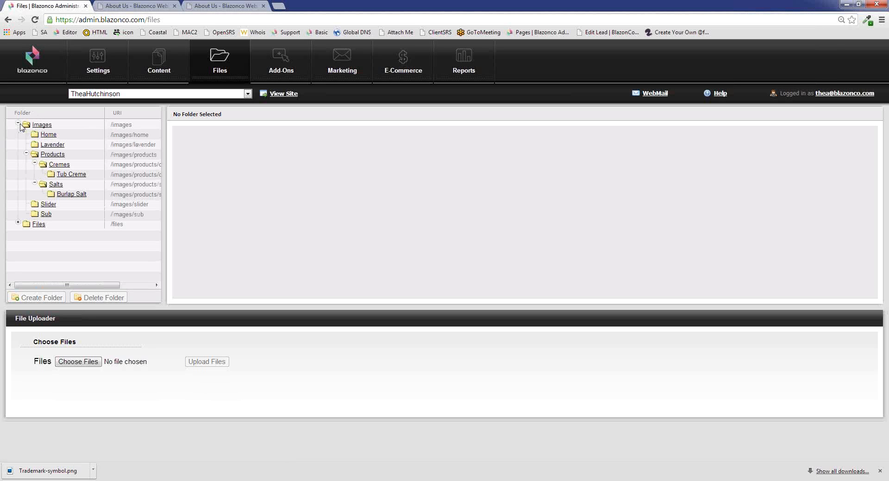
Step: Browse the image folders Products, Cremes, Tub Creme, Burlap Salt, Lavender and Home to view their contents
left_click(52, 154)
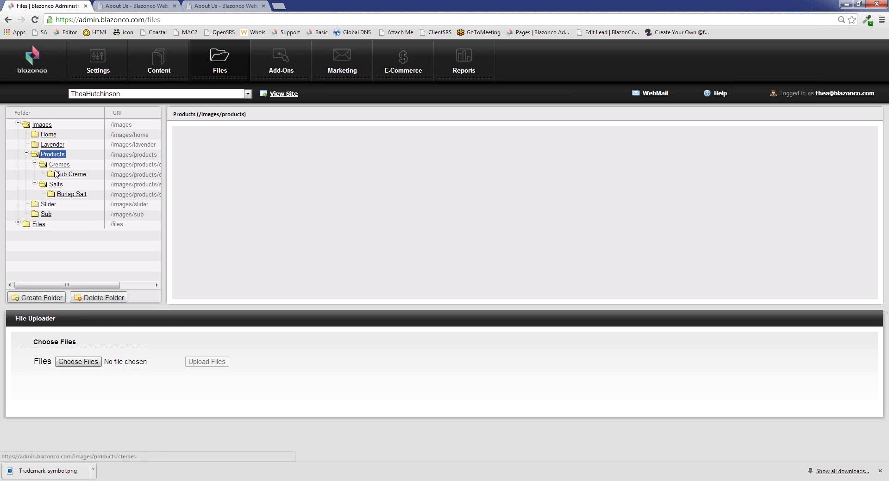
left_click(60, 165)
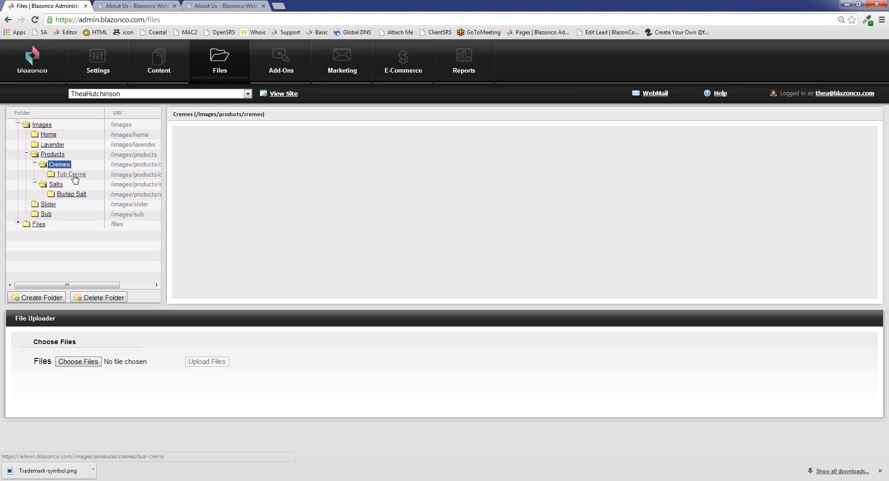
left_click(74, 176)
left_click(75, 195)
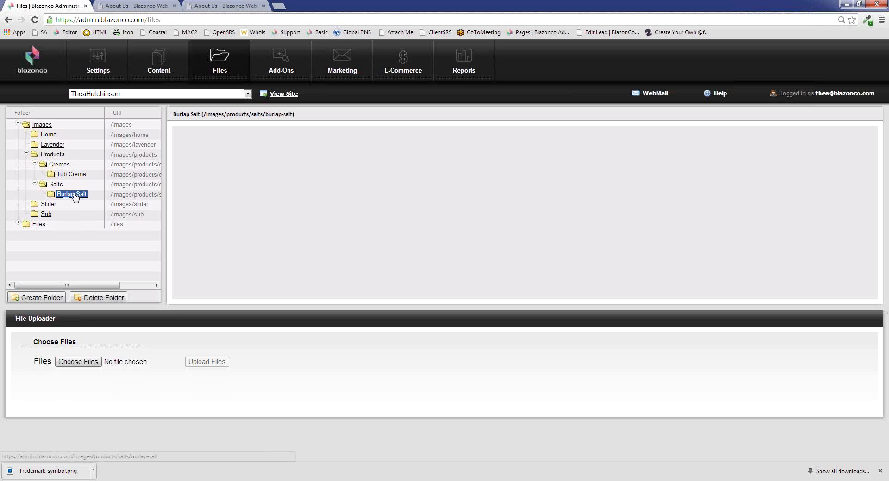
left_click(47, 146)
left_click(44, 134)
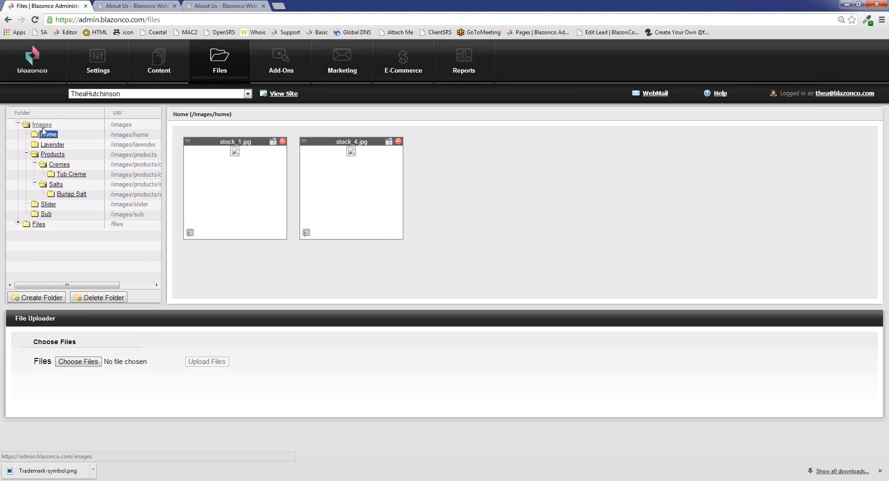
Step: View the contents of the Images folder and its Home subfolder, returning to Images
left_click(42, 125)
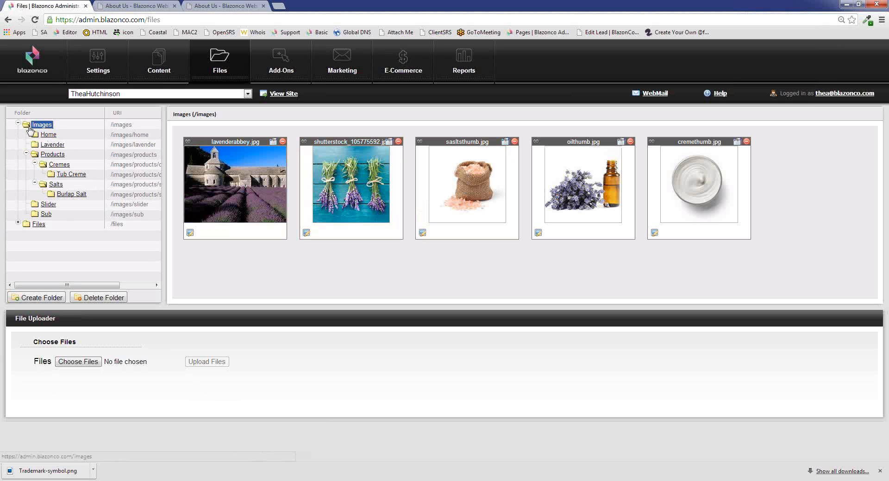
left_click(49, 135)
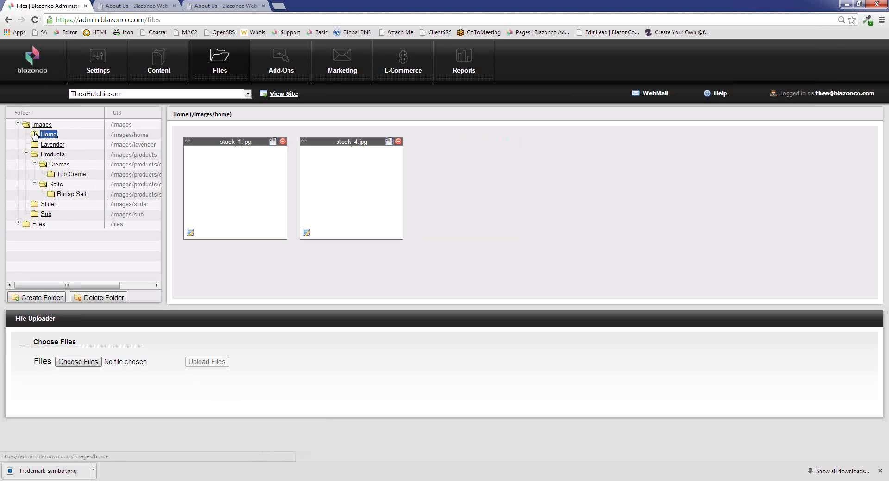
left_click(41, 125)
left_click(46, 299)
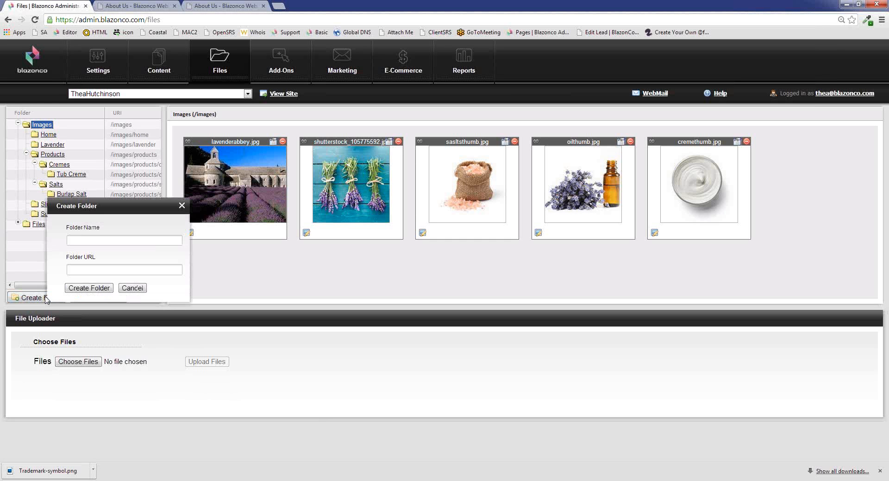
left_click(81, 240)
left_click(137, 292)
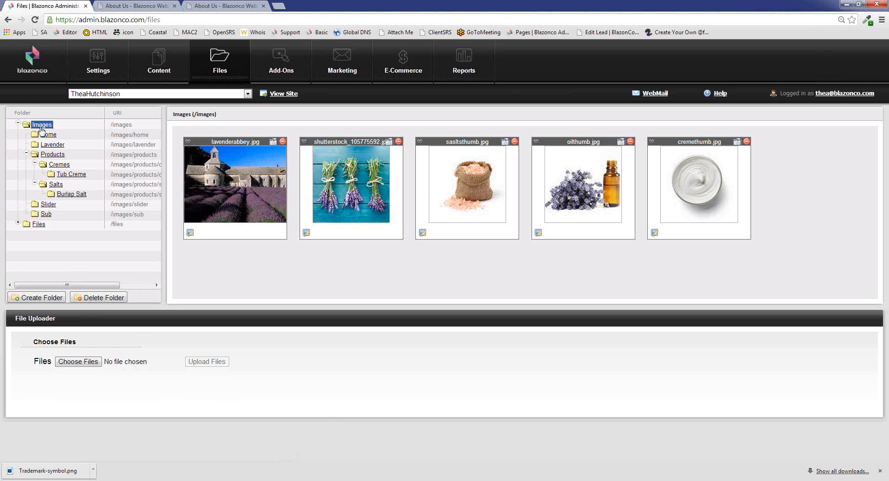
left_click(50, 297)
left_click(130, 291)
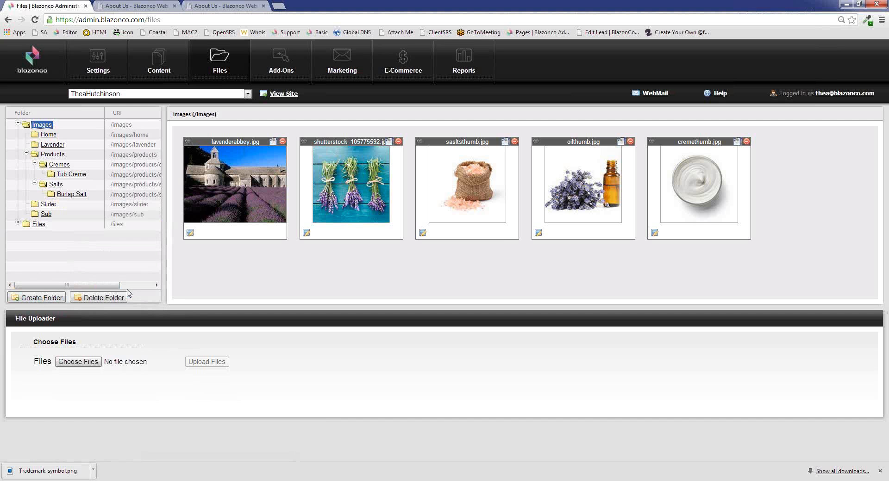
Step: Upload shutterstock_127820906 from the Webinar Photos folder inside The Pouch on the desktop to the Images folder
left_click(77, 362)
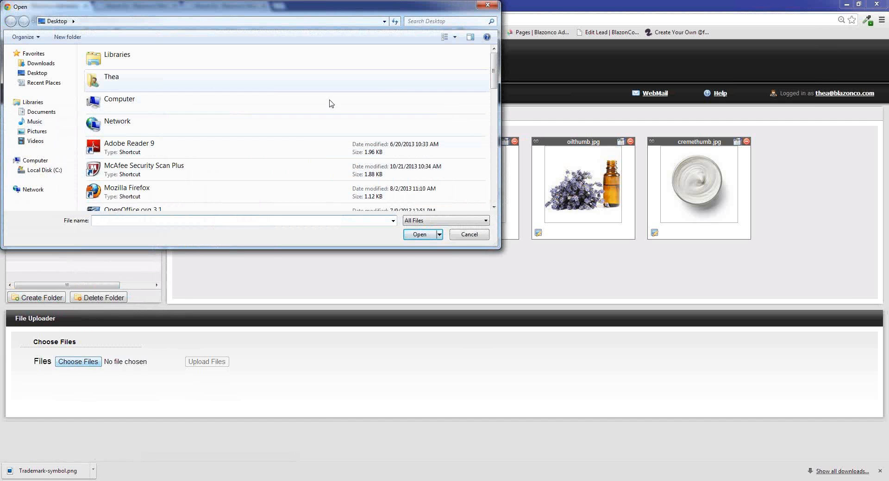
left_click_drag(493, 68, 512, 104)
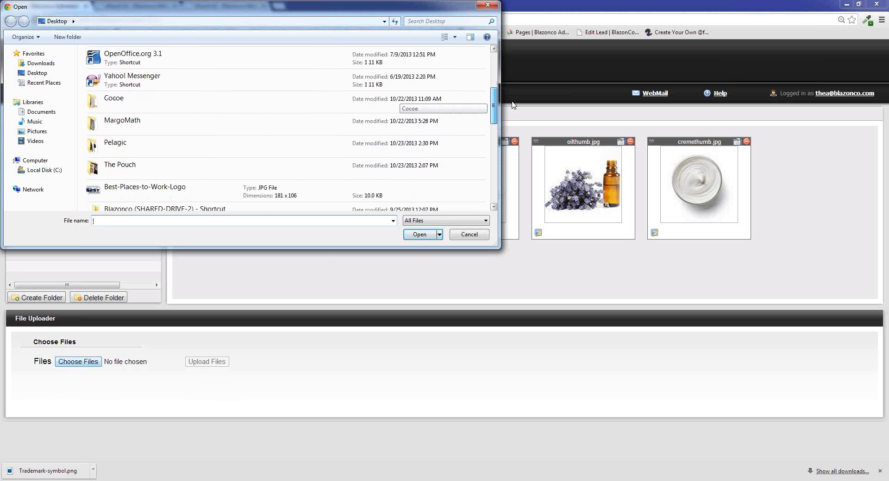
double_click(162, 170)
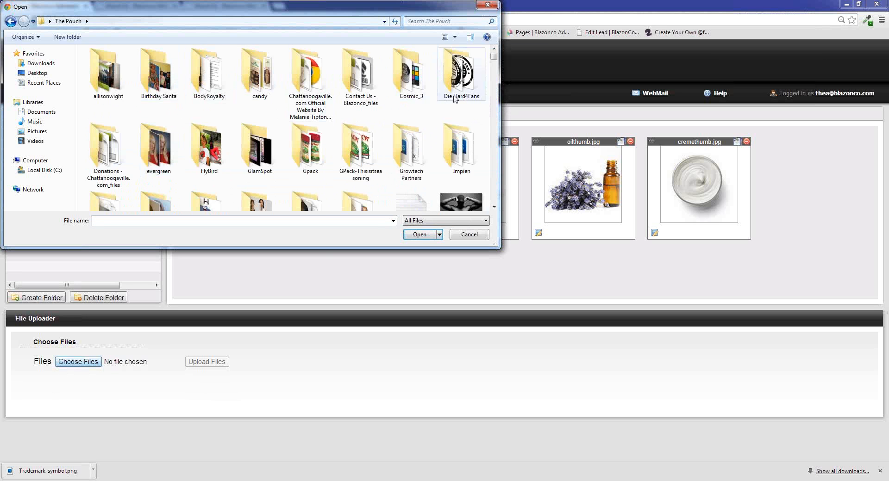
scroll(455, 99, "down", 1)
double_click(361, 171)
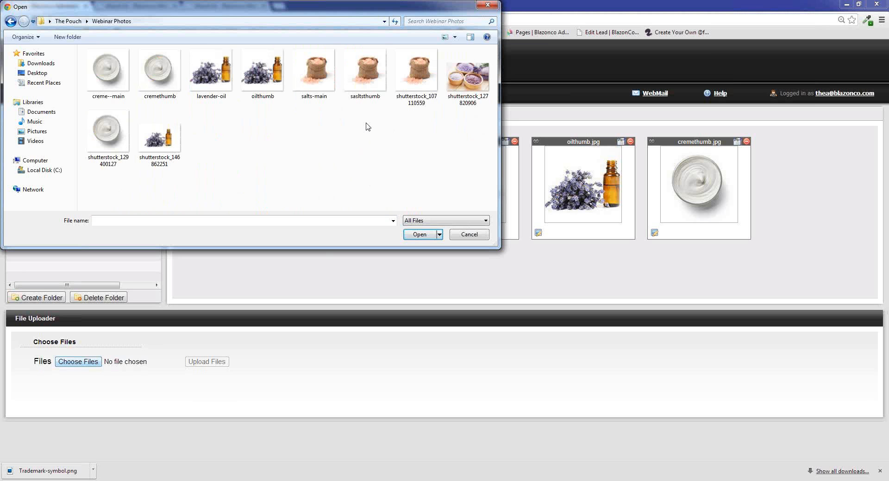
left_click(477, 83)
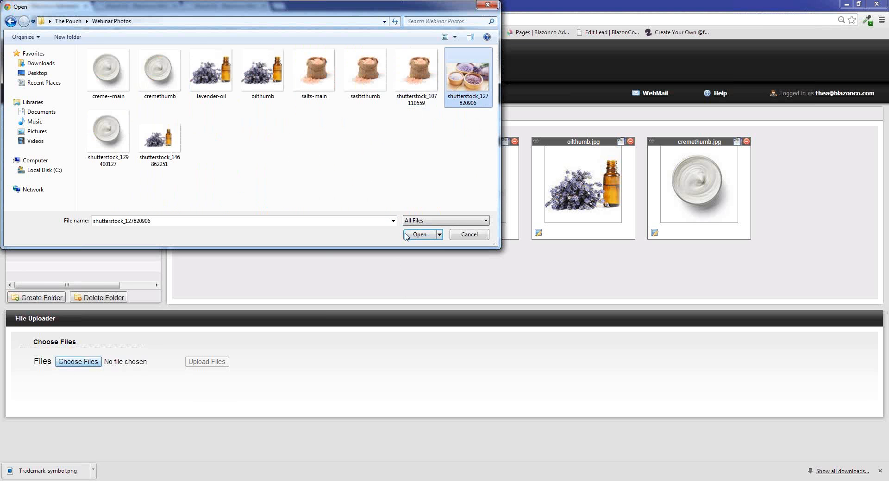
left_click(407, 234)
left_click(206, 363)
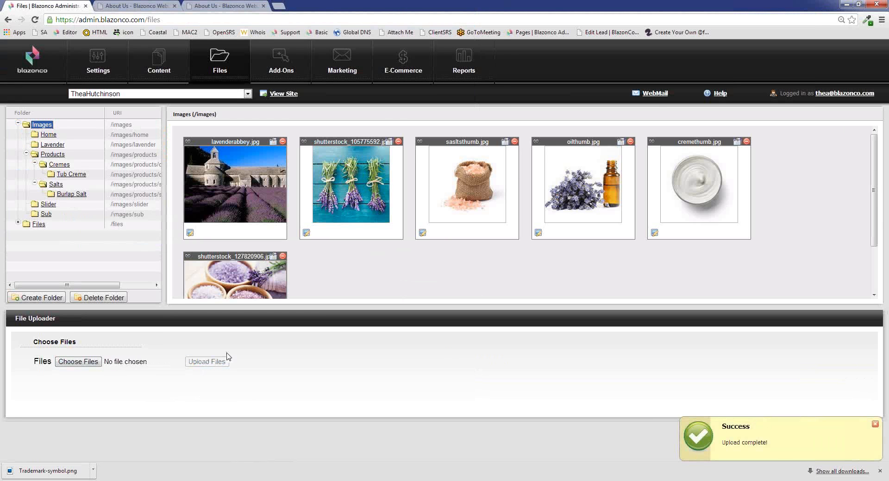
Step: Open shutterstock_127820906.jpg in the image editor, switch to Crop Image, and frame the front bowl with an area about 485 by 322 px
scroll(322, 280, "down", 2)
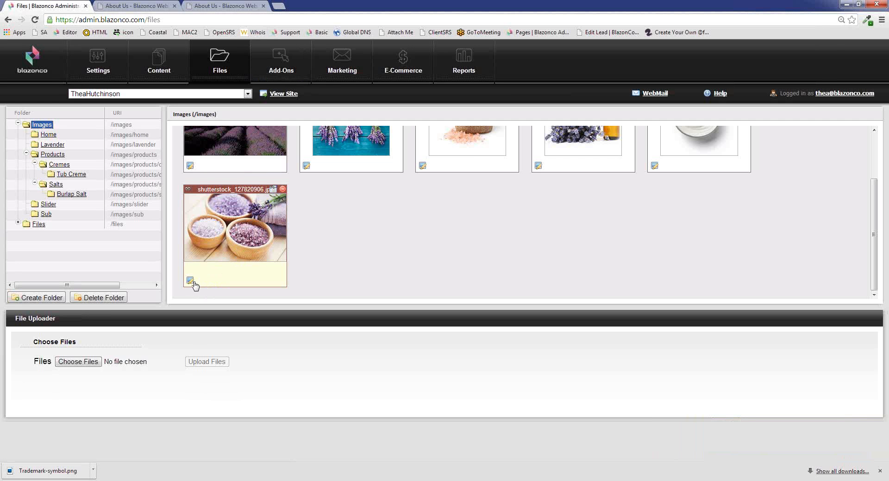
left_click(189, 280)
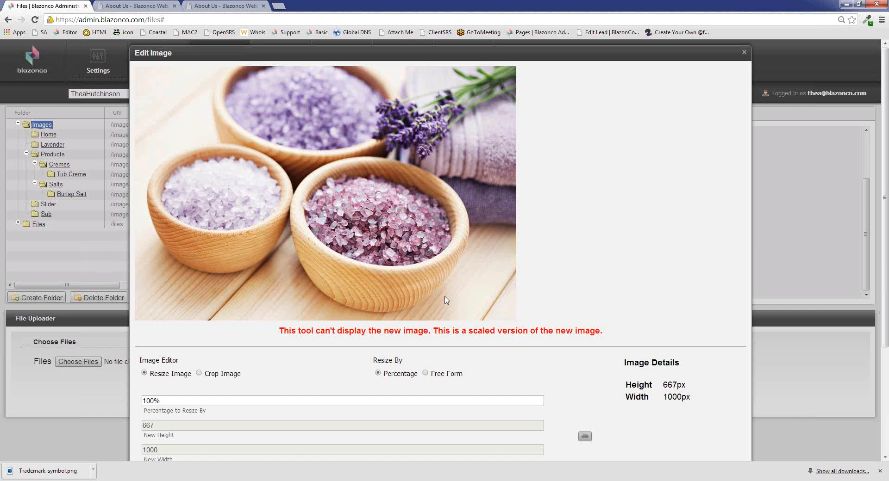
scroll(387, 385, "down", 4)
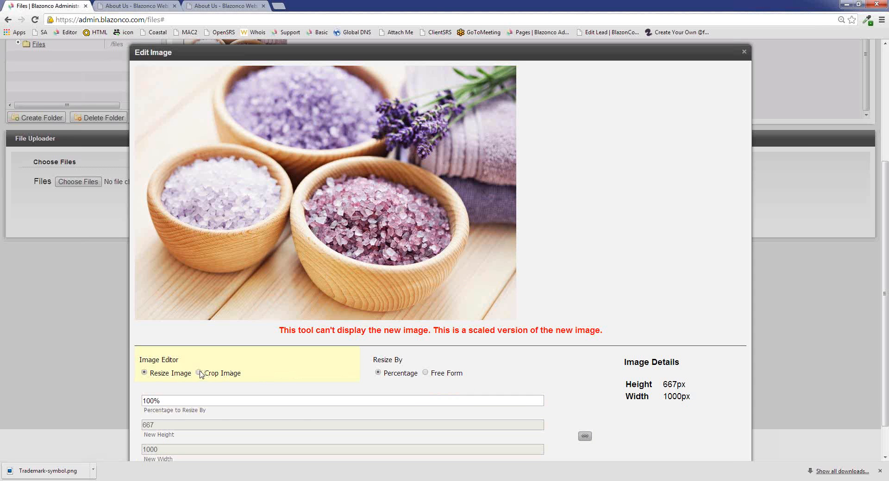
left_click(199, 373)
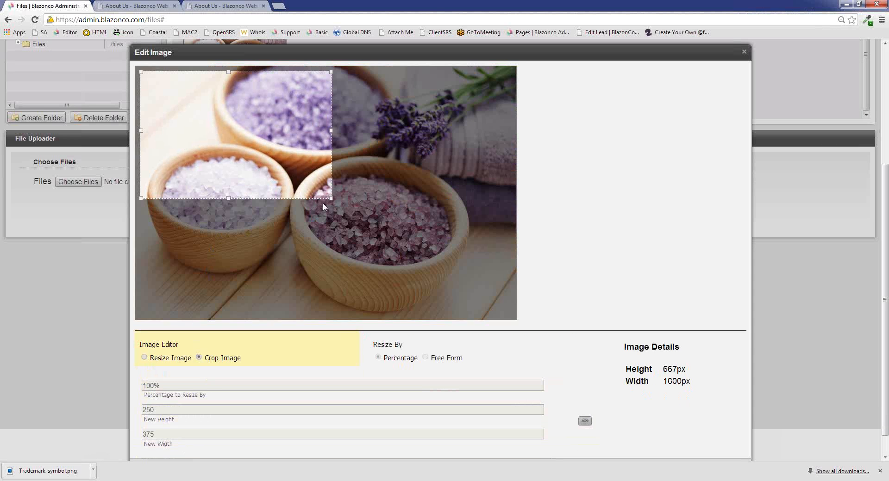
left_click_drag(331, 199, 507, 316)
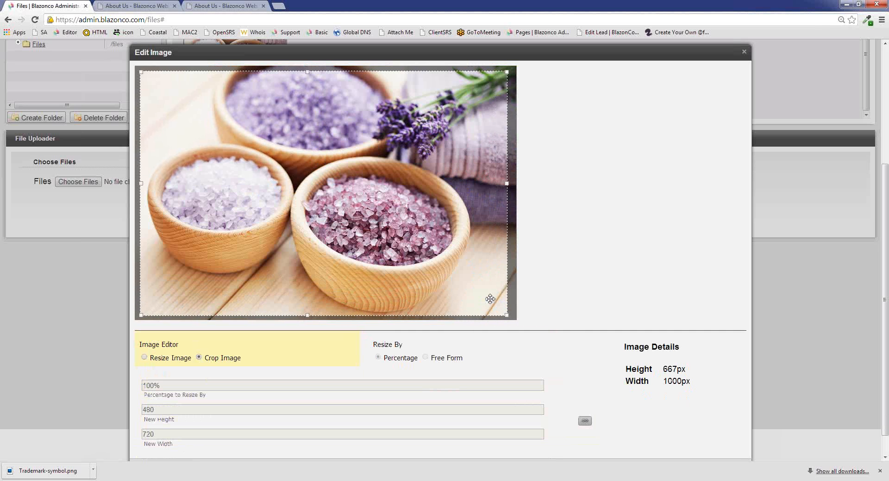
left_click_drag(142, 72, 261, 134)
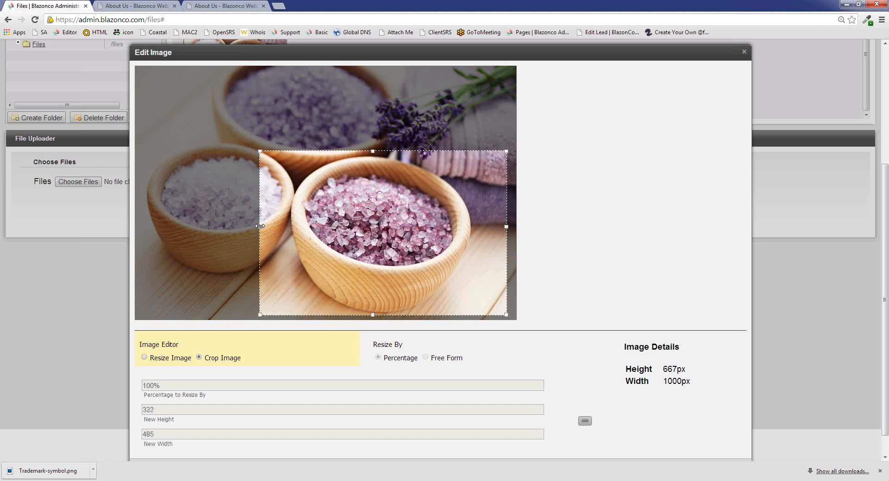
Step: Move the crop area up toward the lavender and towels, resize it to about 542 by 341 px, and close the editor without saving
left_click_drag(260, 226, 291, 227)
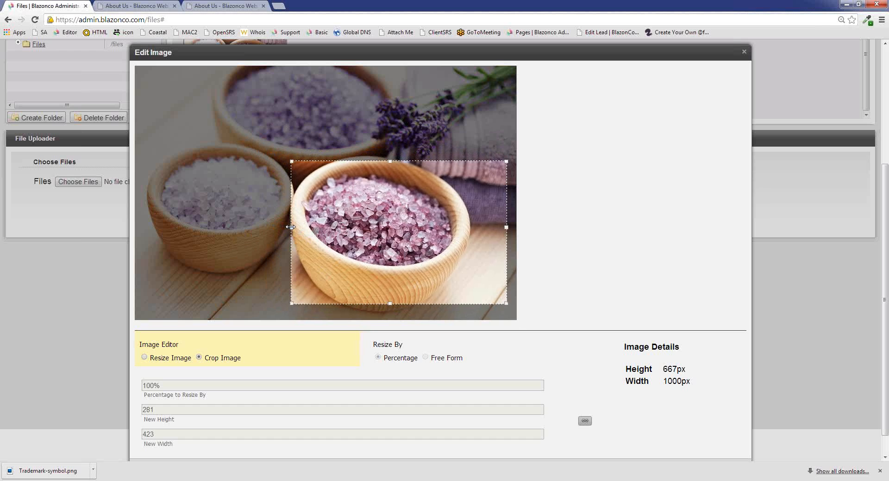
left_click_drag(392, 160, 397, 140)
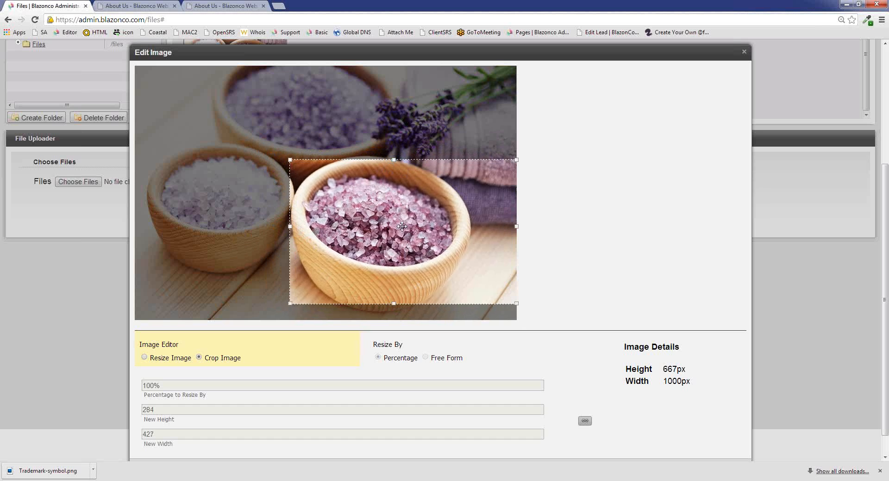
left_click_drag(402, 226, 397, 148)
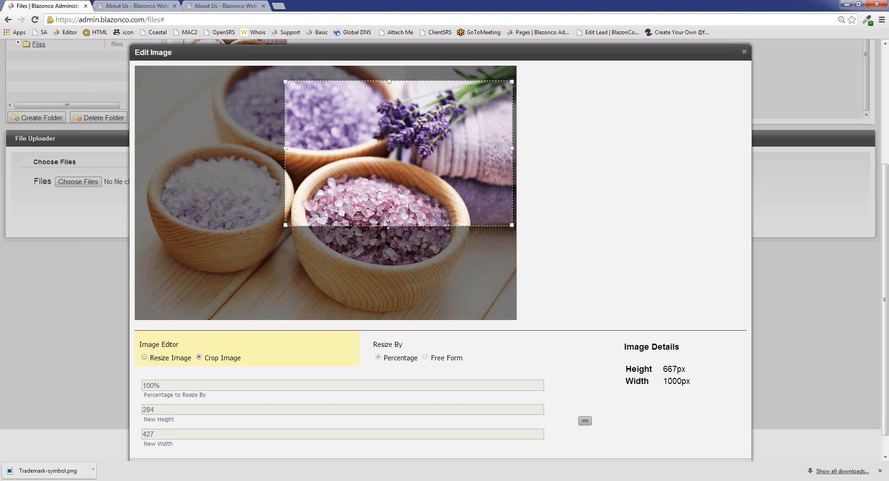
left_click_drag(388, 225, 392, 278)
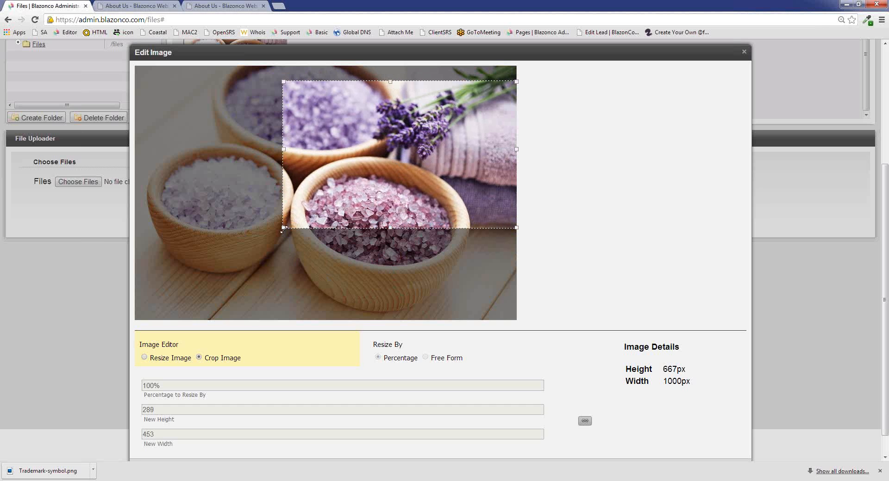
left_click_drag(273, 233, 240, 253)
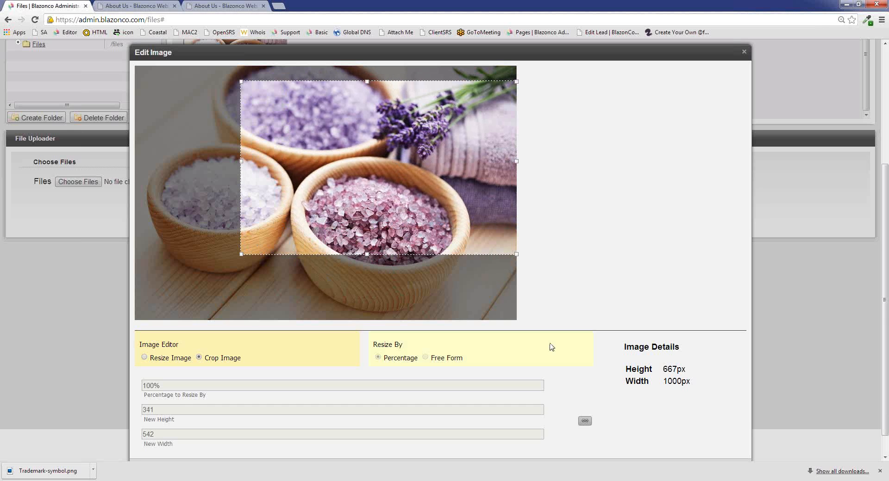
scroll(629, 434, "down", 1)
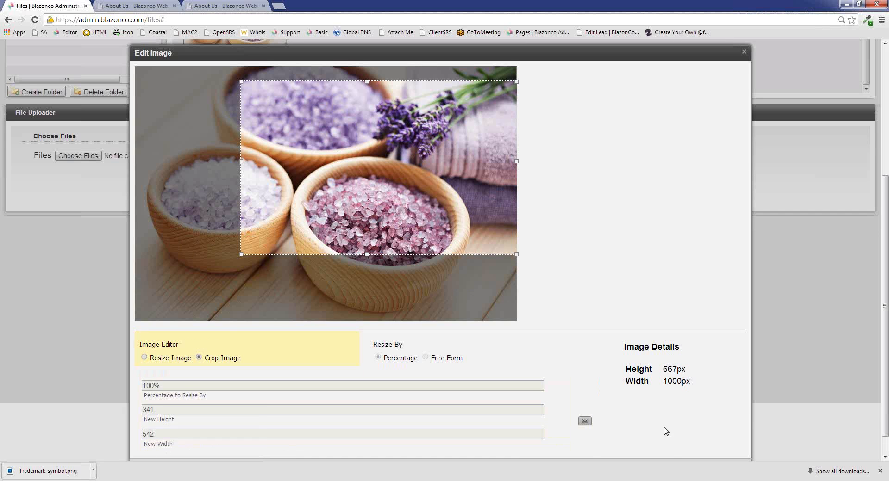
scroll(702, 463, "down", 1)
scroll(700, 464, "down", 1)
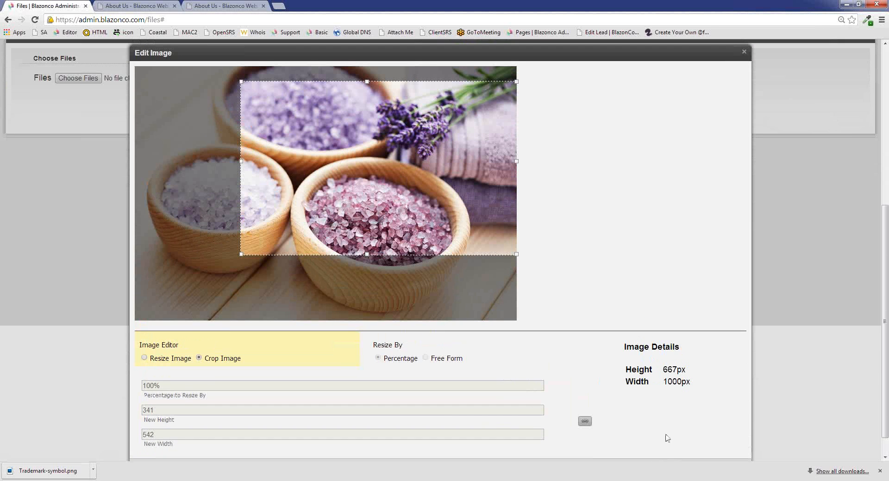
scroll(664, 439, "down", 1)
scroll(664, 439, "up", 1)
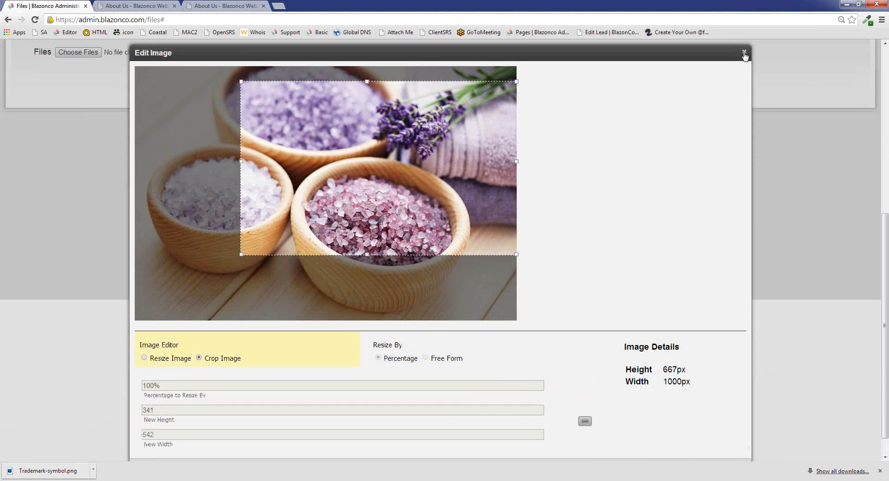
left_click(744, 54)
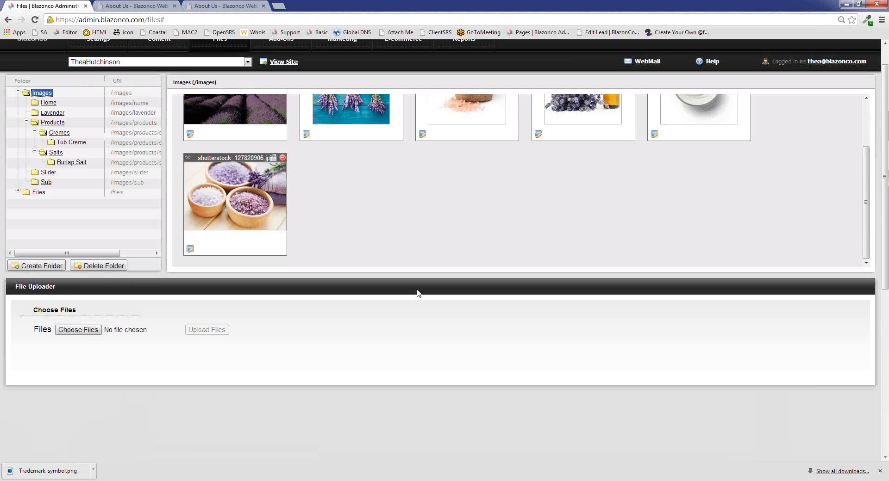
scroll(418, 293, "up", 1)
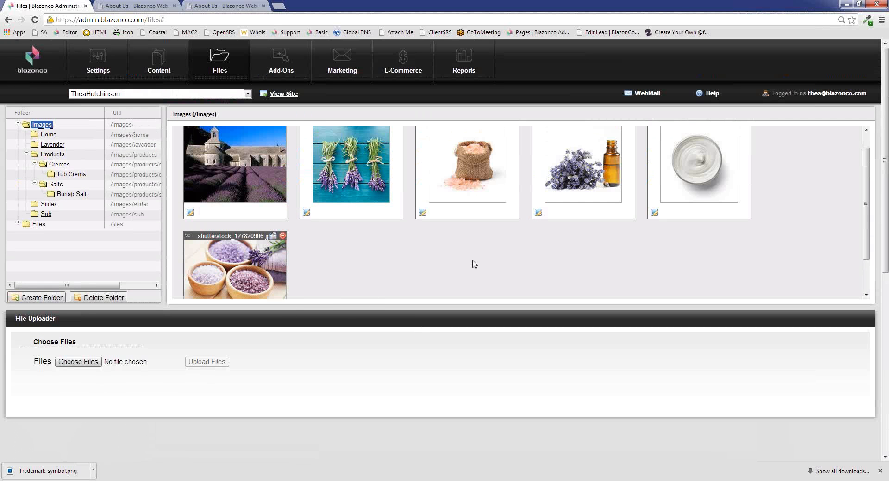
scroll(478, 268, "up", 1)
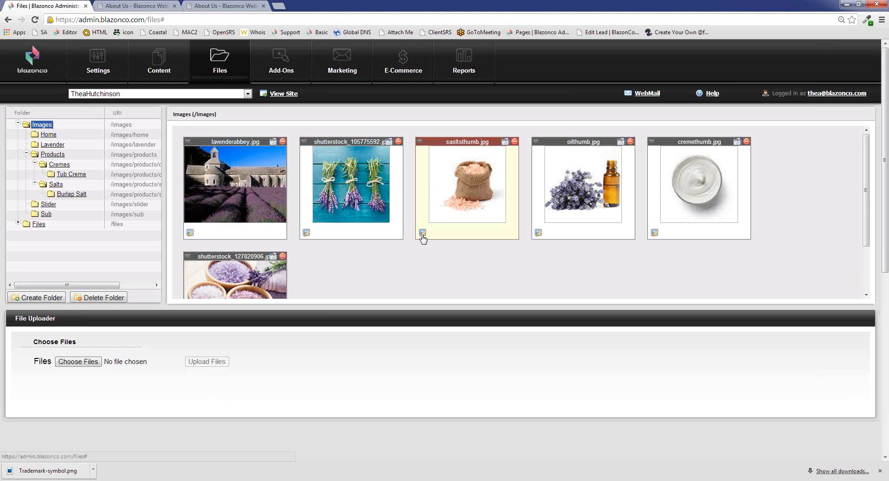
scroll(301, 273, "down", 1)
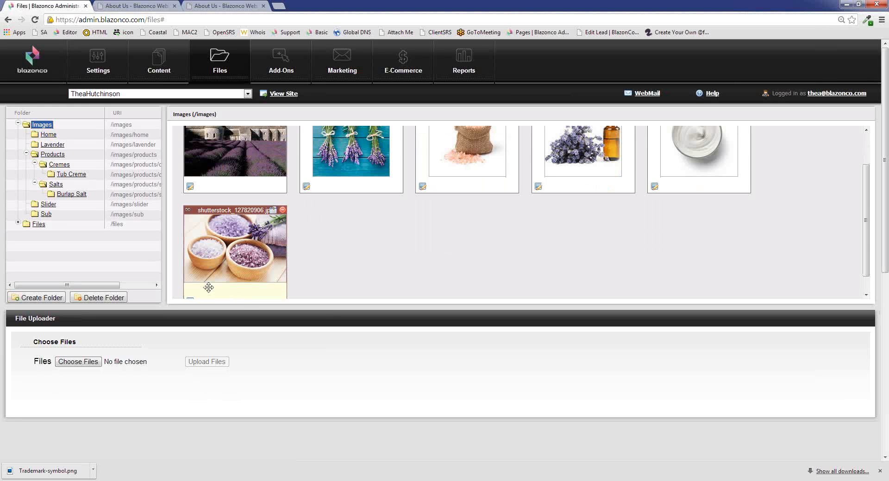
Step: Open the picmonkey.com website in a new browser tab
left_click(278, 6)
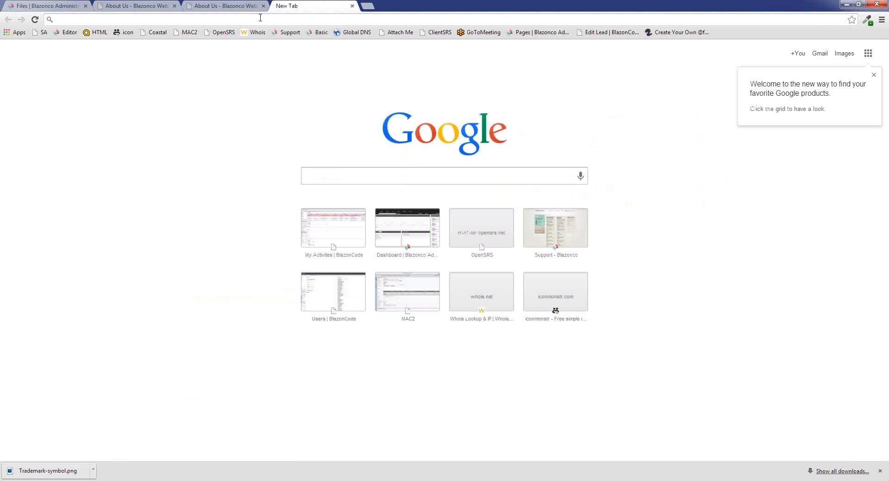
type("pik")
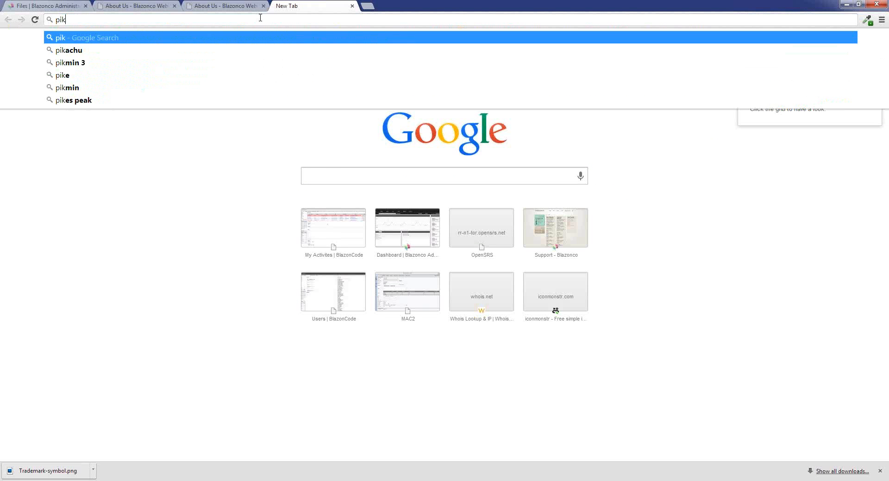
key("BackSpace")
type("cmonkey")
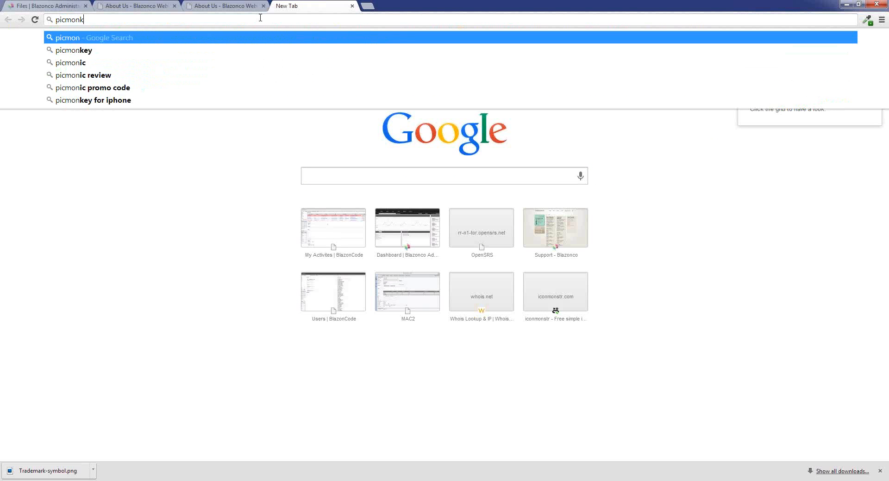
type(".co")
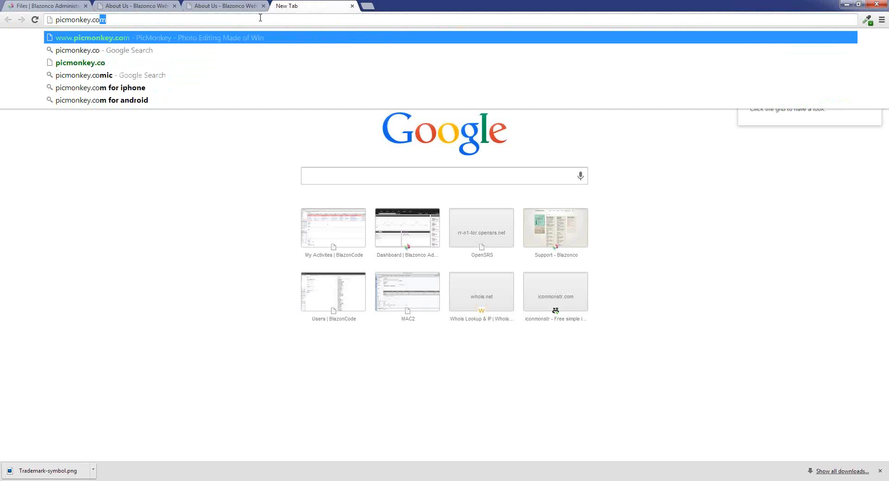
key("Return")
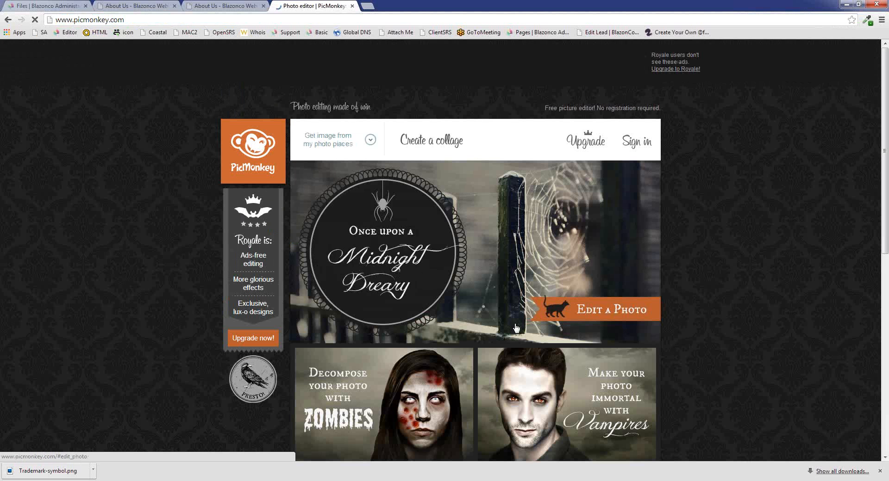
Step: Load shutterstock_127820906 from the Webinar Photos folder into PicMonkey's photo editor
left_click(349, 144)
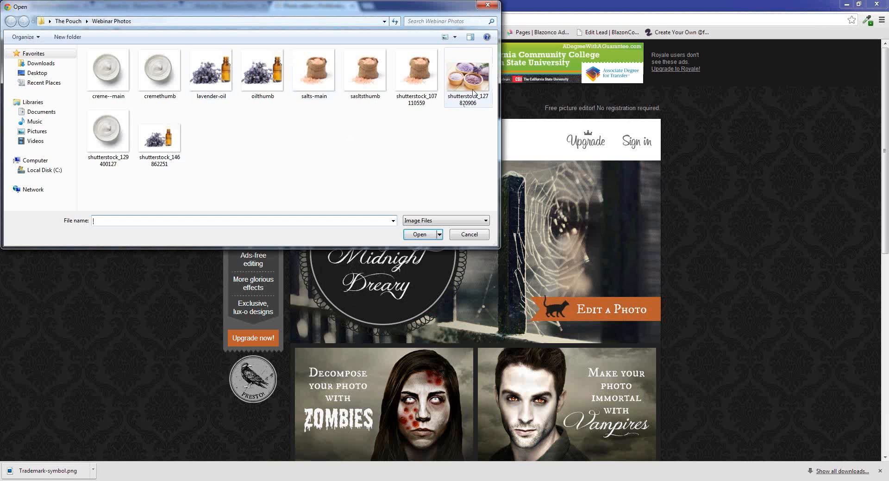
left_click(468, 74)
left_click(419, 235)
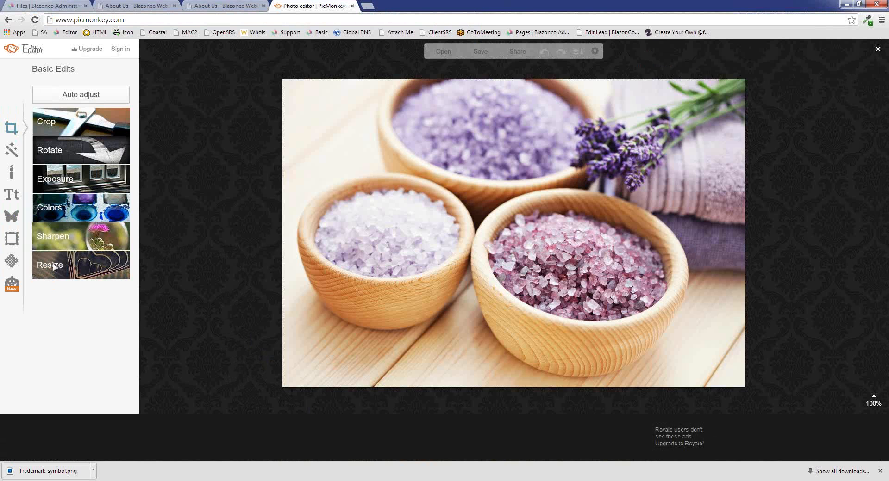
Step: Resize the bath salts photo to 200 x 133 px with proportions kept
left_click(55, 267)
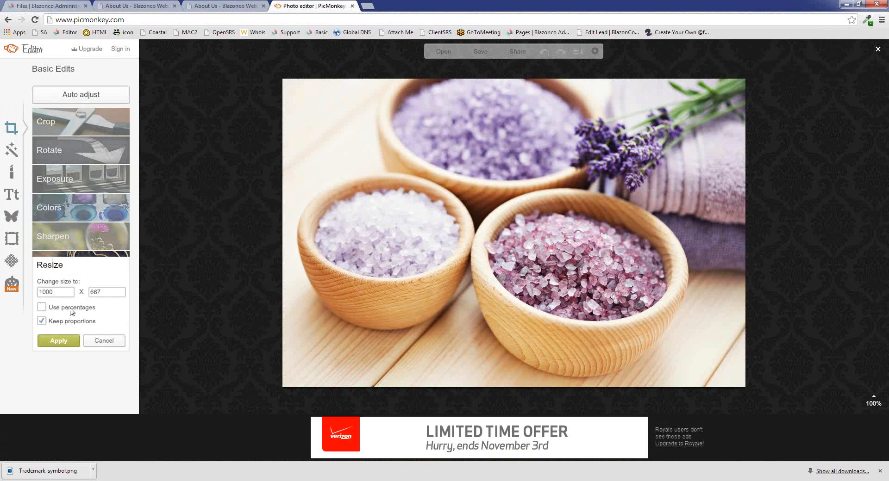
left_click_drag(63, 292, 35, 295)
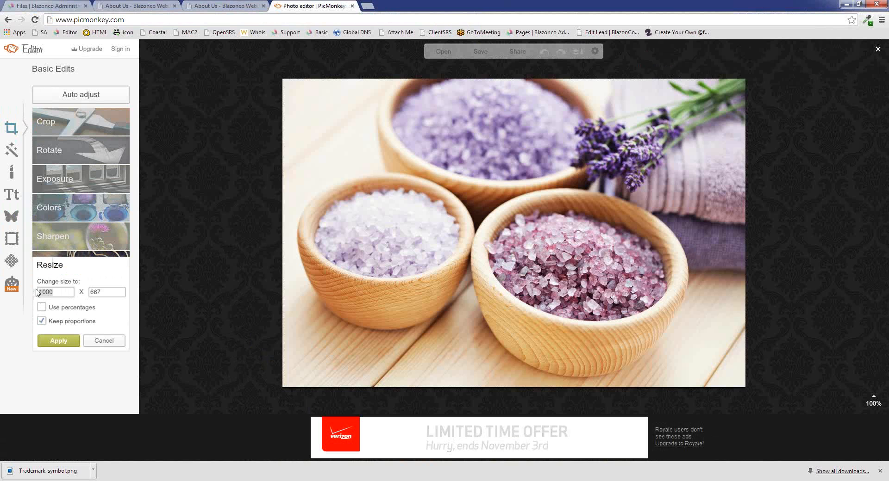
type("200")
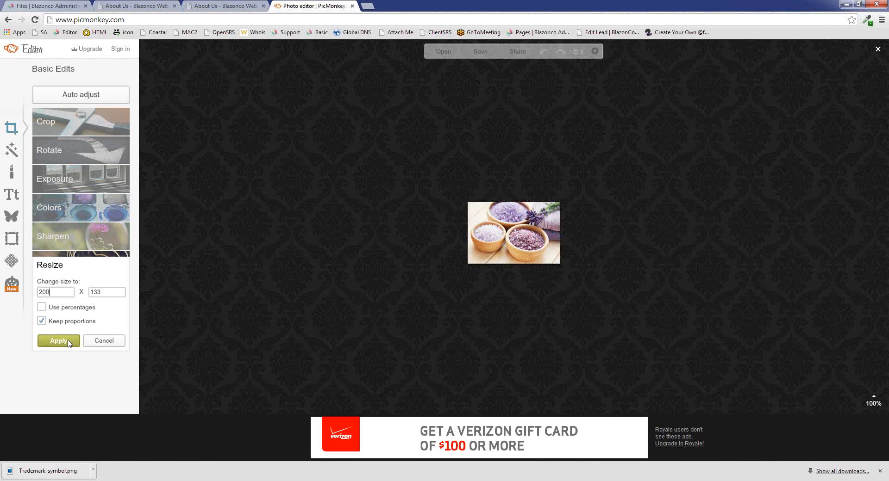
left_click(58, 341)
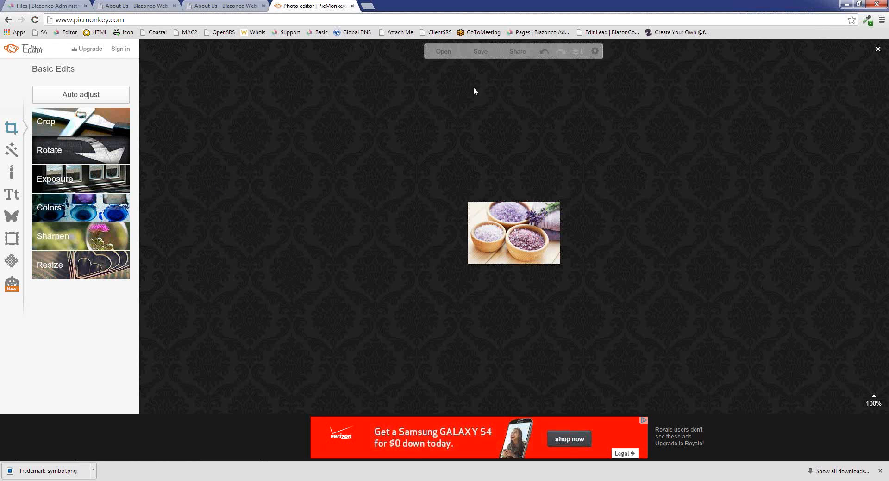
Step: Save the resized photo to the computer as a JPEG named thumbsalts in the Webinar Photos folder
left_click(478, 52)
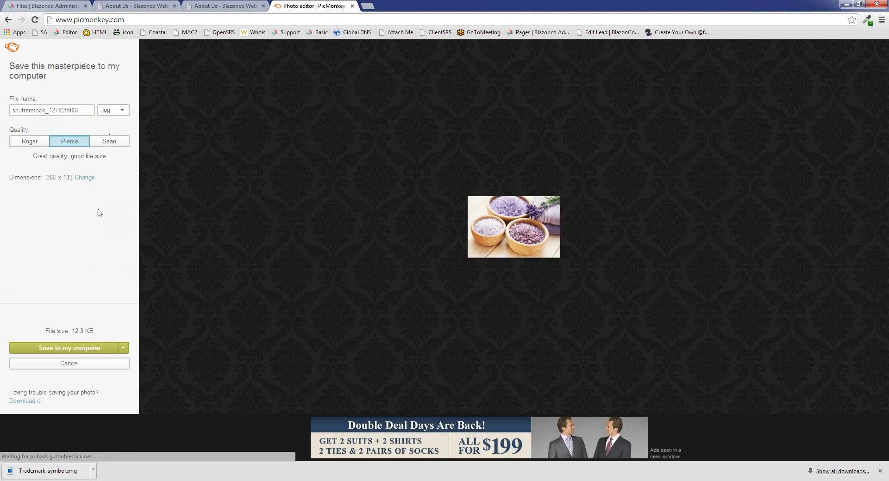
left_click(63, 351)
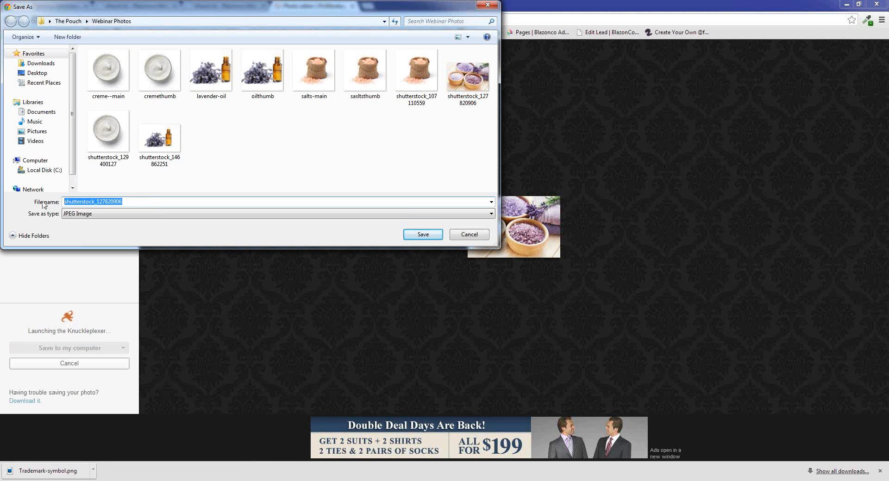
type("thumb")
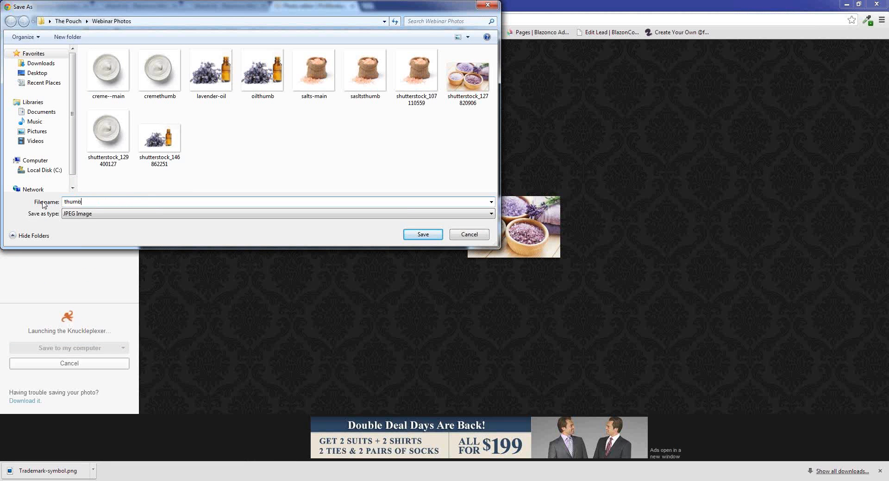
type("salts")
left_click(423, 238)
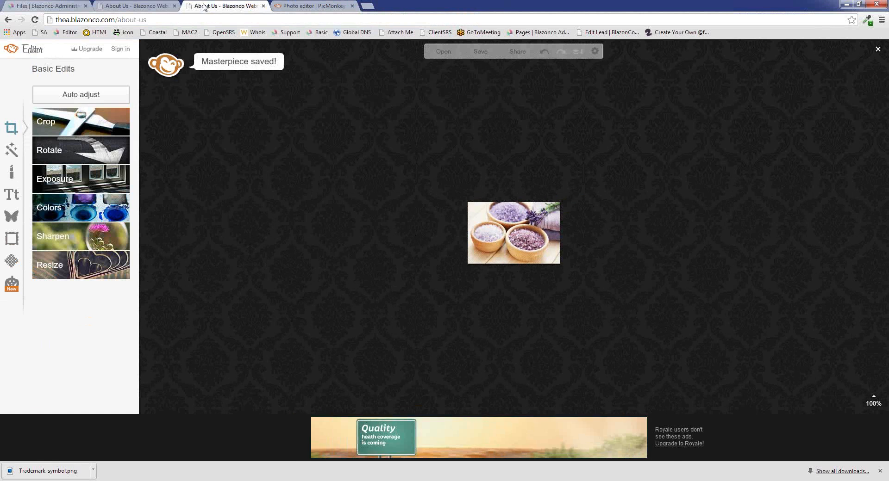
Step: Switch back to the Blazonco file manager and upload thumbsalts from the Webinar Photos folder to the Images folder
left_click(124, 6)
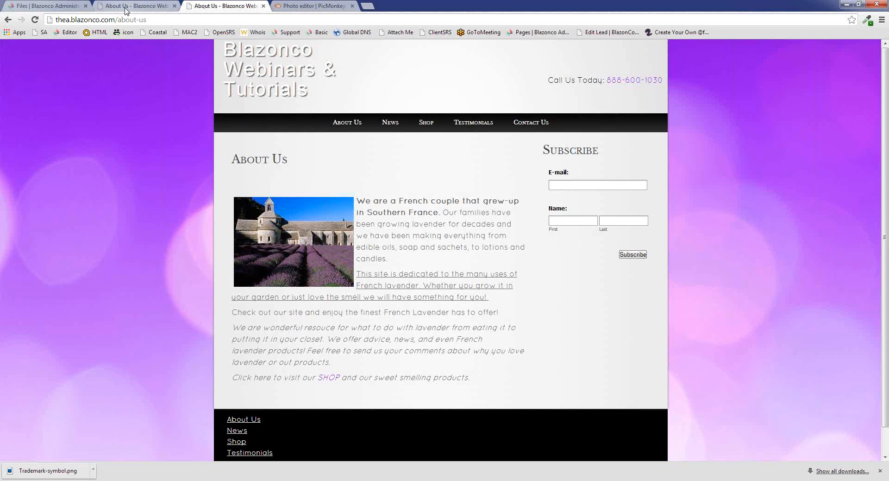
left_click(40, 6)
left_click(80, 360)
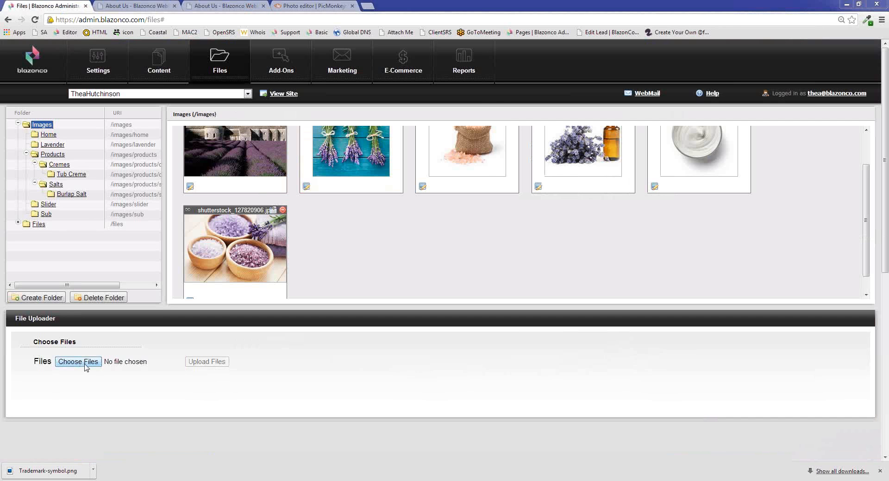
left_click(211, 136)
left_click(420, 235)
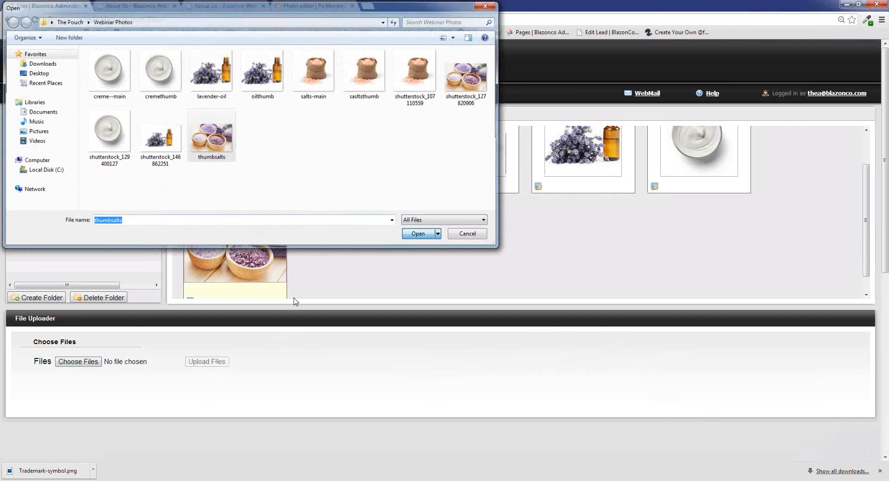
left_click(206, 362)
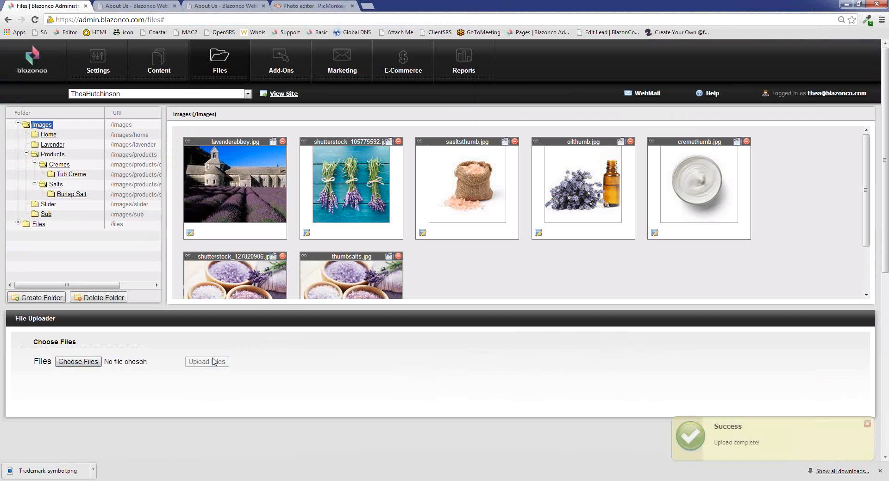
Step: Open the About Us page for editing from the Page Manager's page structure
left_click(171, 61)
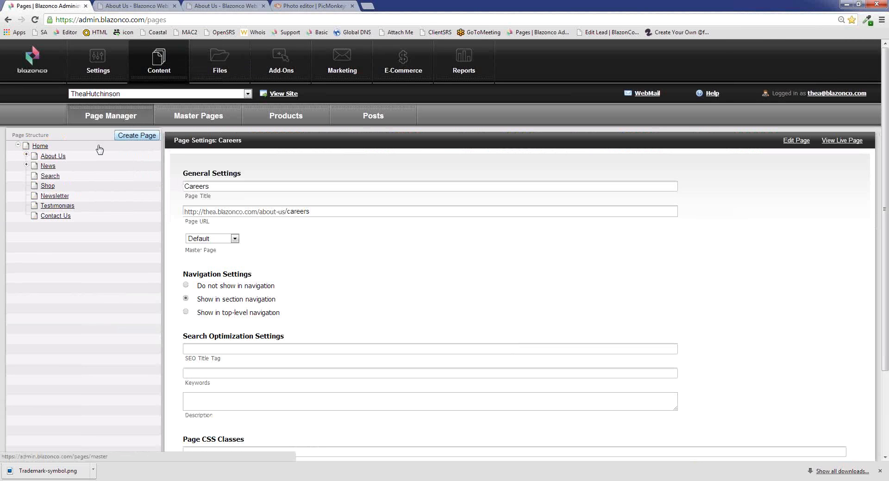
left_click(26, 155)
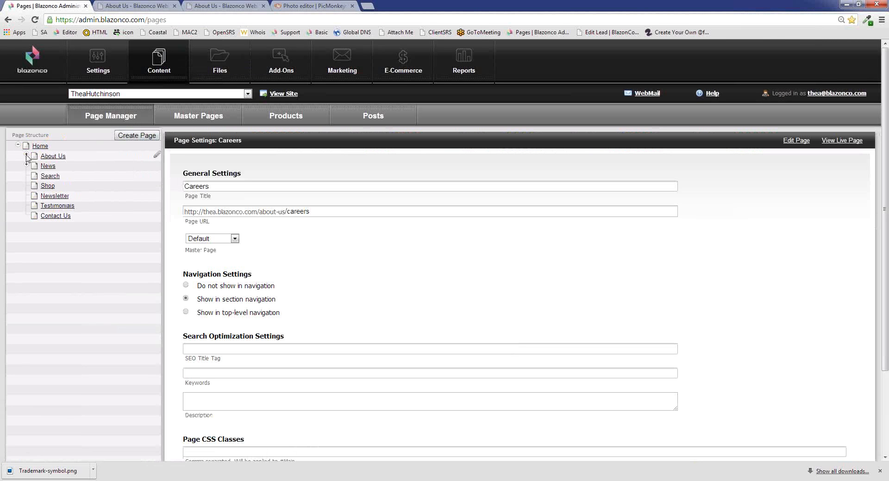
left_click(157, 155)
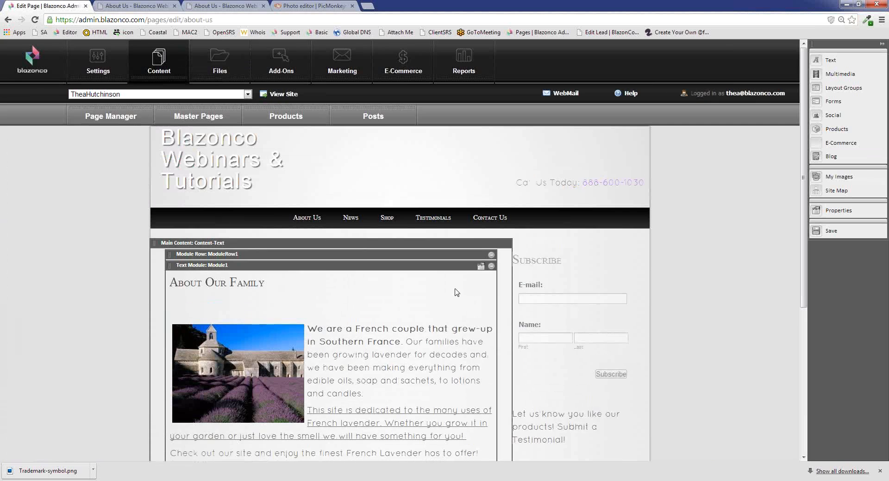
Step: Insert thumbsalts.jpg from the Images folder on a new line below the "Submit a Testimonial!" text in the sidebar text block
scroll(454, 293, "down", 3)
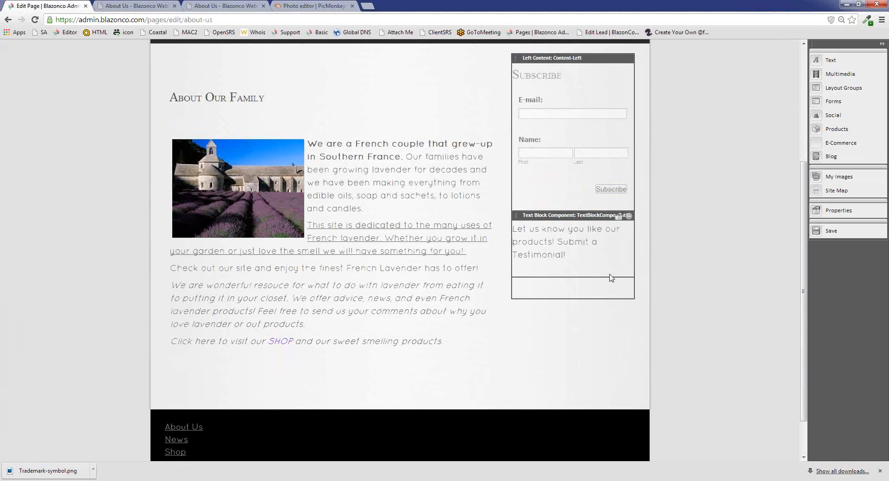
left_click(588, 257)
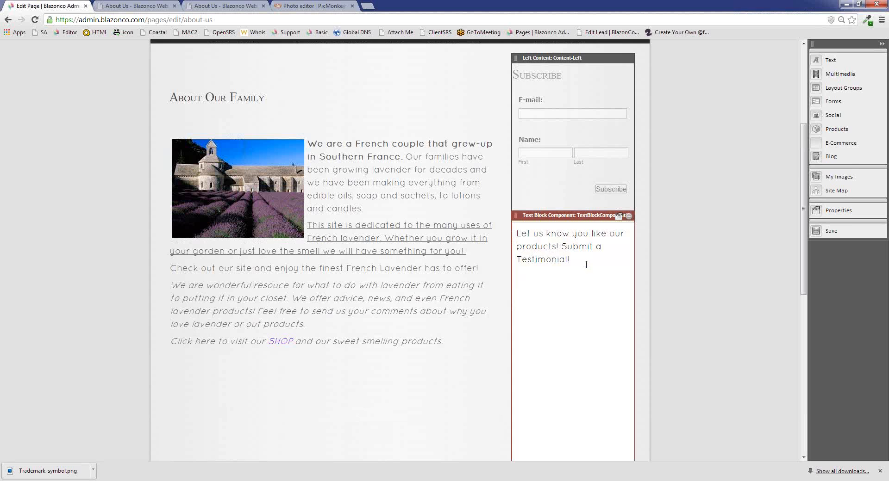
key("Return")
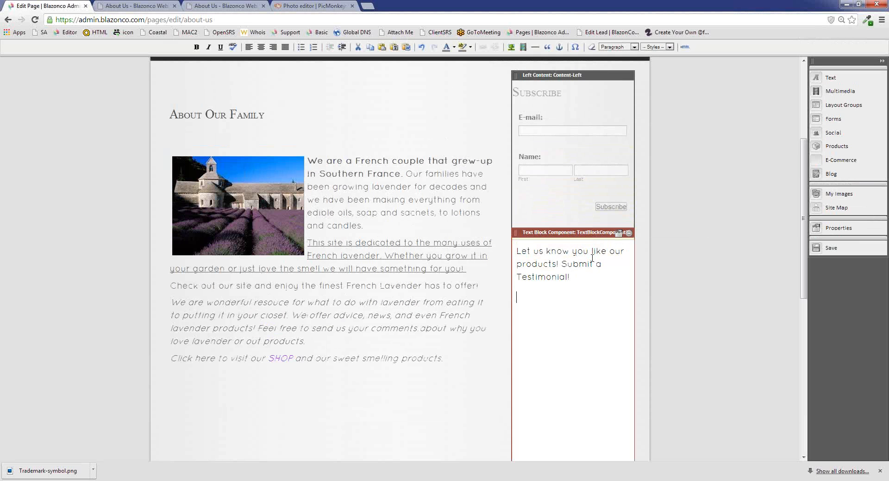
left_click(510, 47)
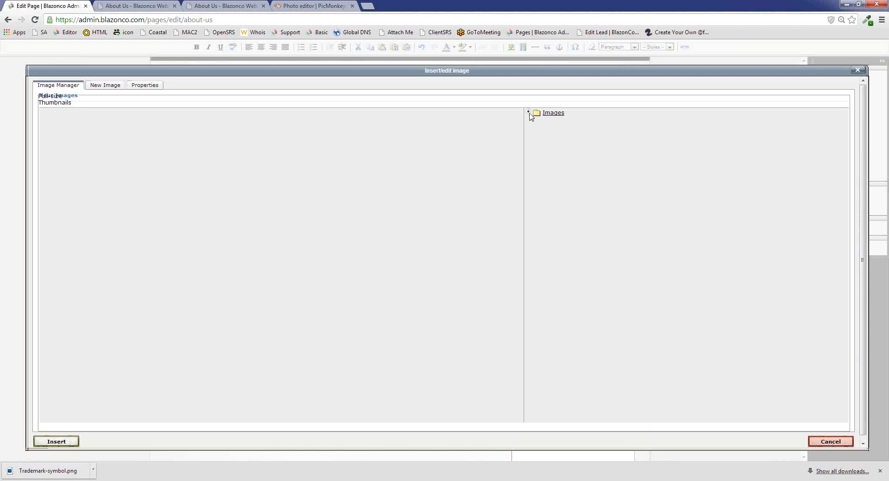
left_click(527, 112)
left_click(553, 113)
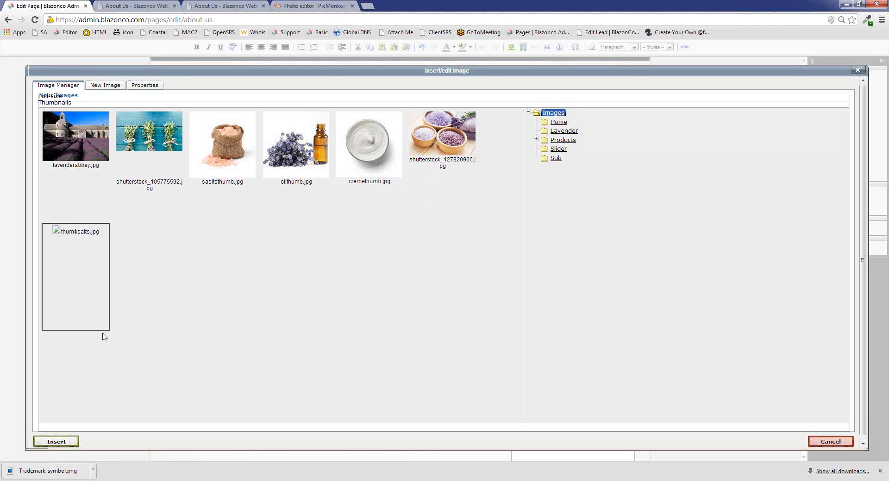
left_click(57, 444)
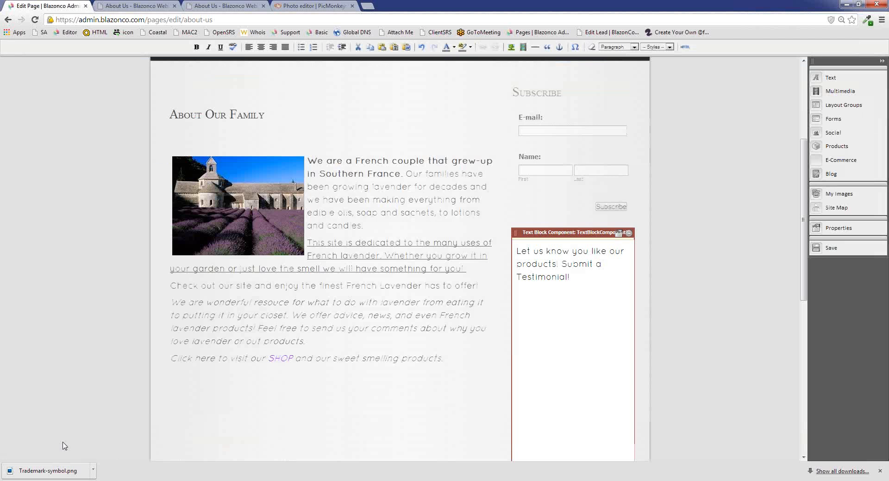
Step: Save and publish the About Us page, and review its live version from the header and navigation to the footer
left_click(837, 248)
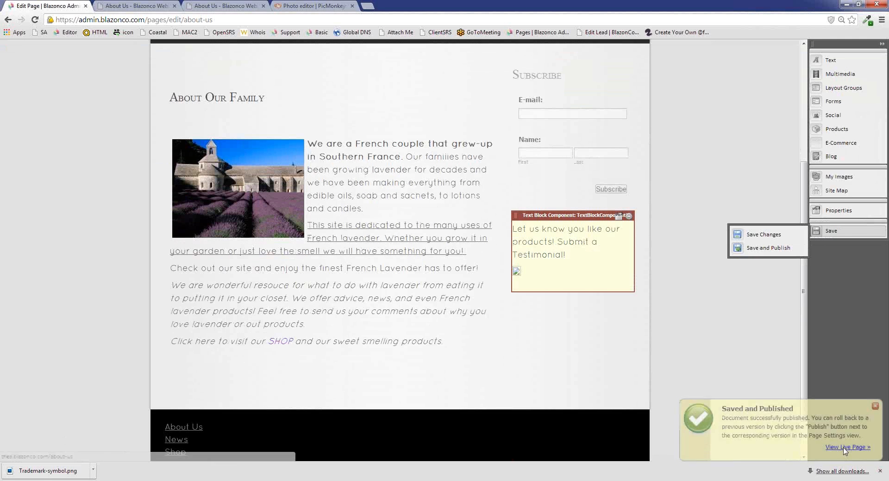
left_click(845, 449)
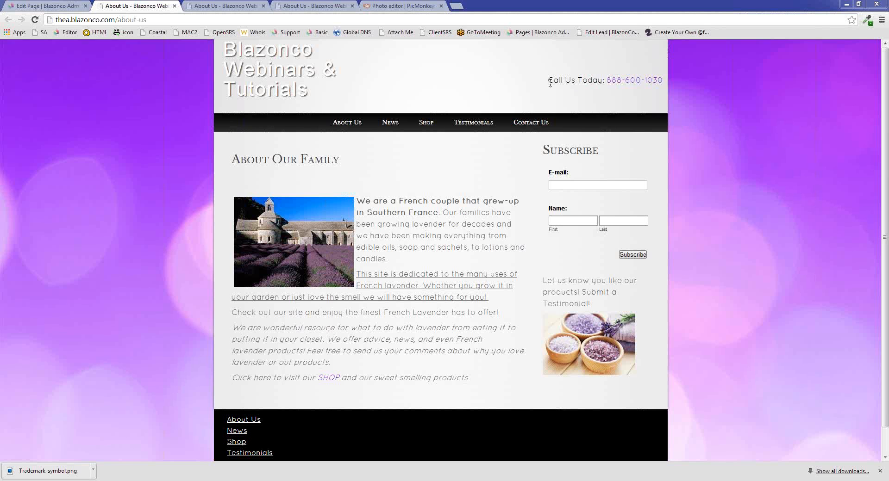
mouse_move(549, 79)
left_mouse_down()
mouse_move(640, 90)
mouse_move(565, 81)
left_mouse_up()
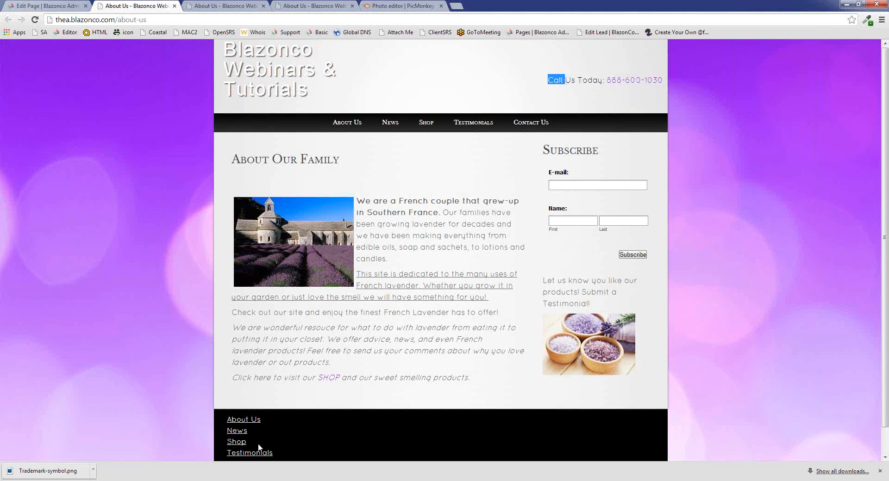
scroll(391, 407, "down", 1)
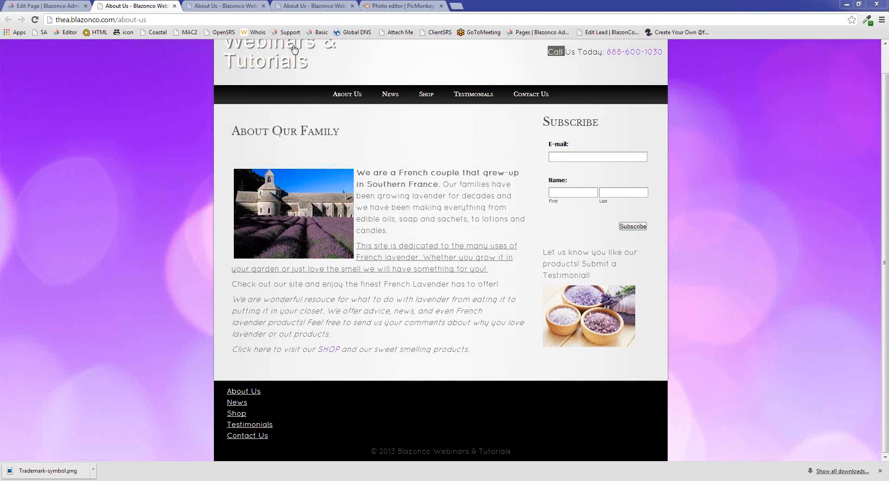
mouse_move(395, 98)
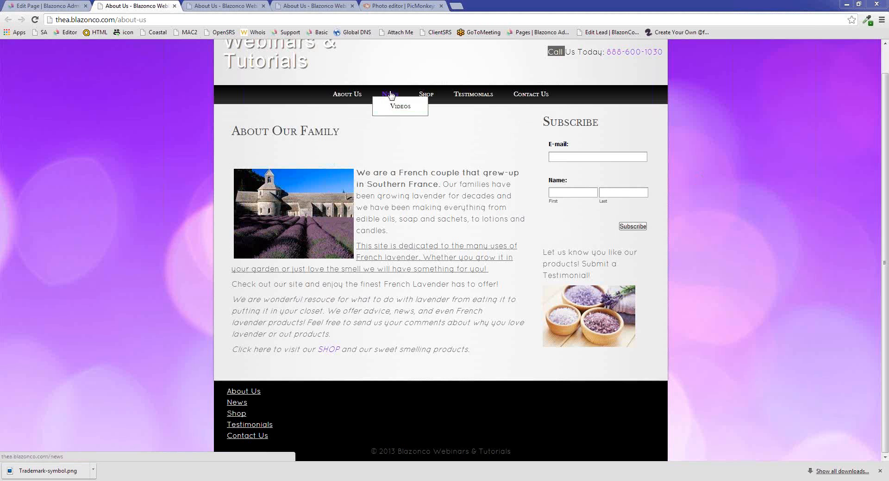
Step: Return to the Blazonco admin and open the Page Manager
left_click(54, 6)
scroll(312, 303, "up", 5)
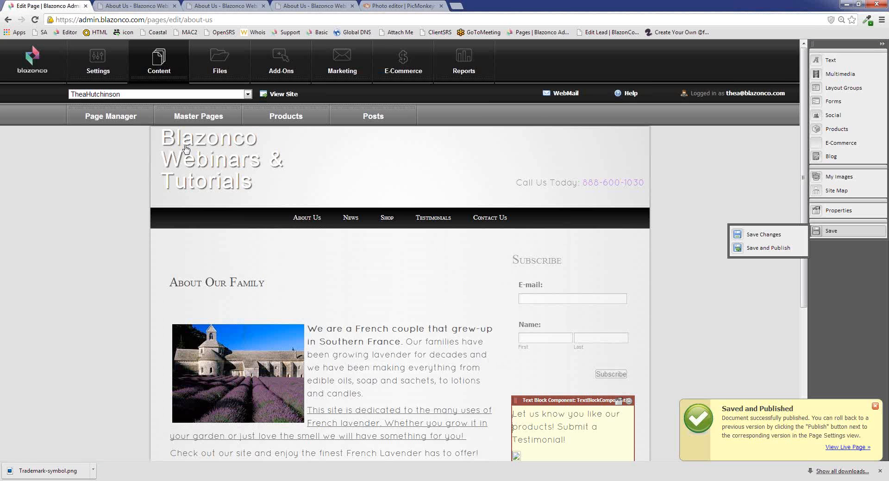
left_click(166, 68)
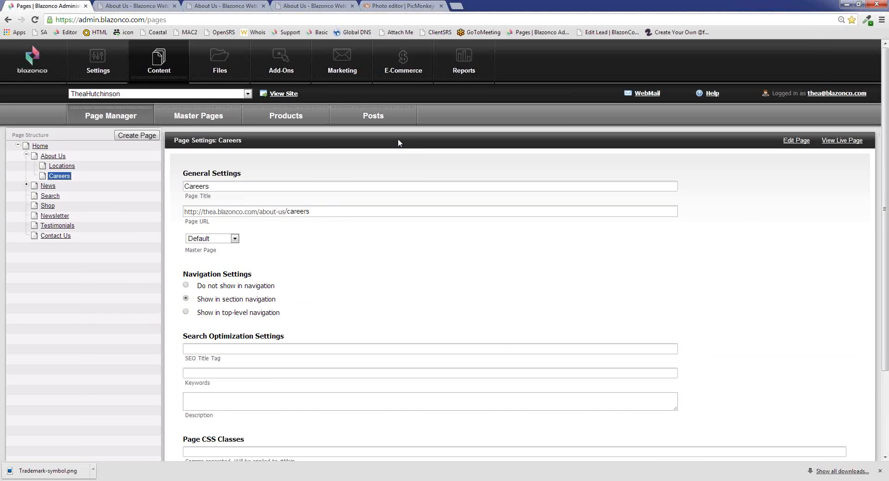
Step: Start a new blog post titled "Scented Bath Salts: Are they better for you?" with its matching URL slug
left_click(170, 60)
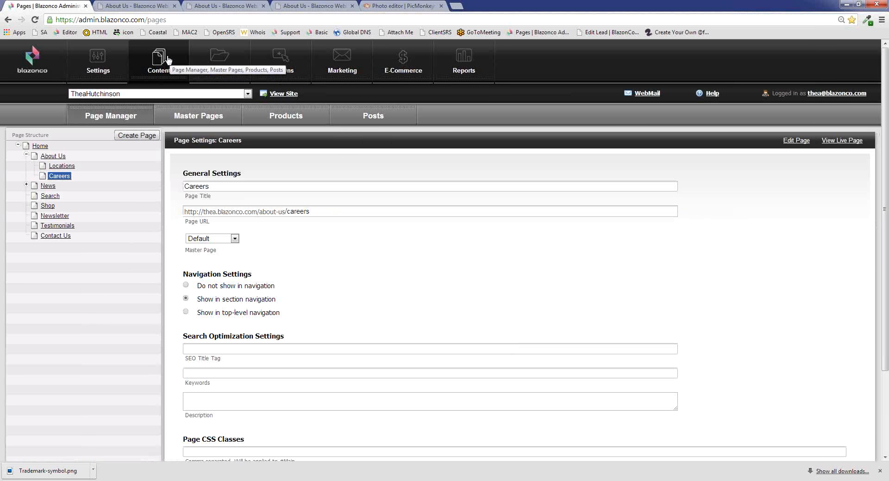
left_click(388, 119)
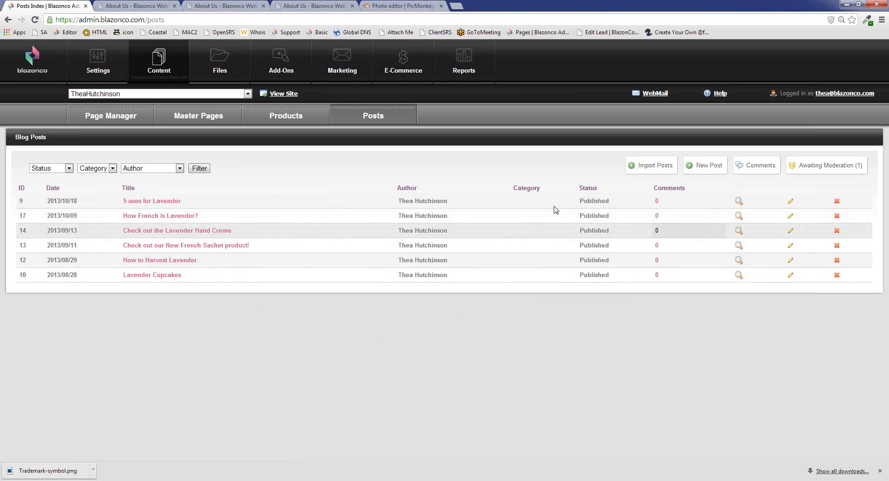
left_click(705, 167)
left_click(309, 197)
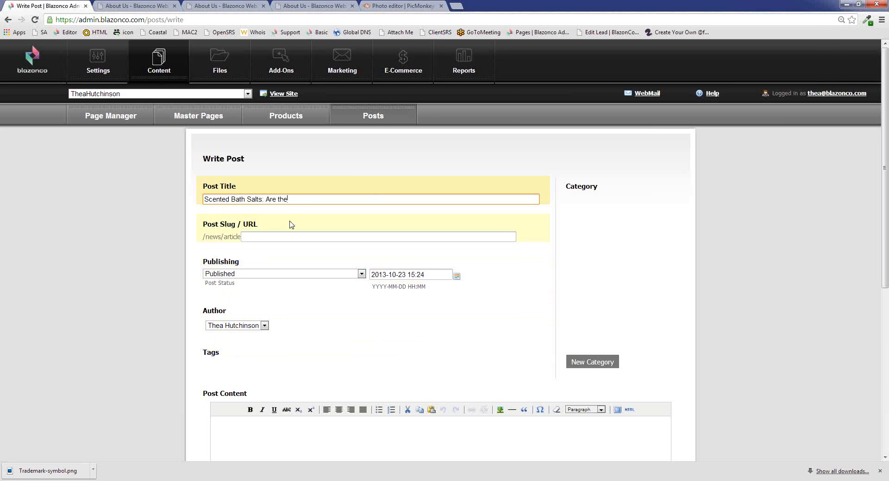
type("or you?")
left_click(278, 238)
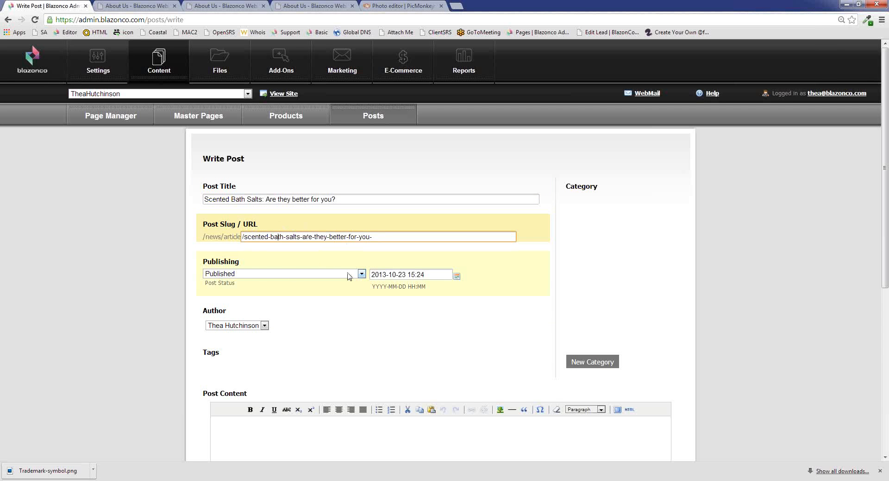
Step: Try the Scheduled and Draft post statuses, and return the status to Published
left_click(256, 274)
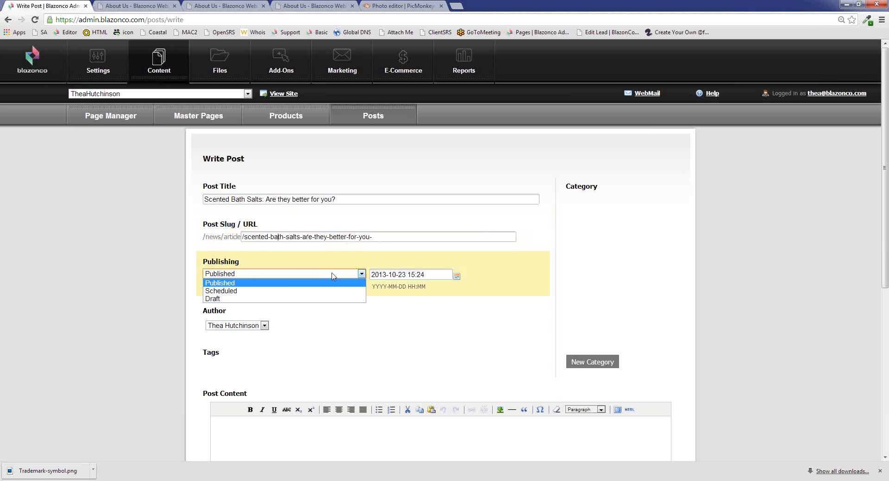
left_click(224, 283)
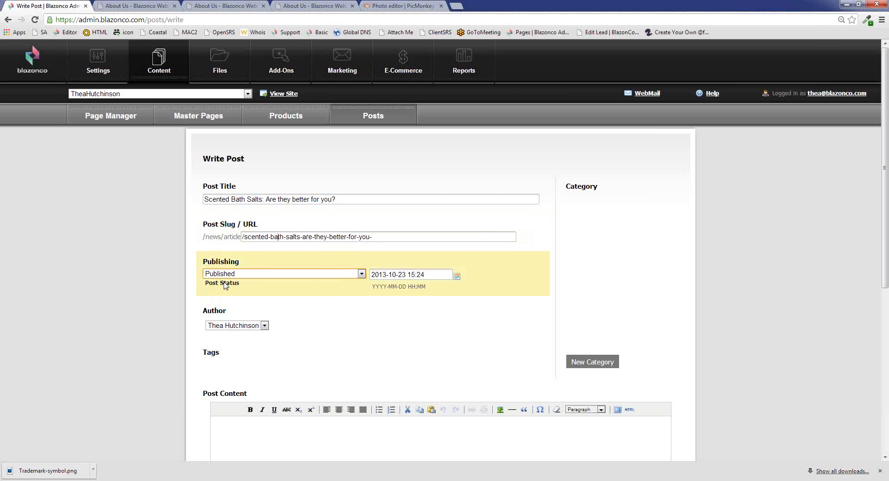
left_click(249, 276)
left_click(240, 291)
left_click(361, 274)
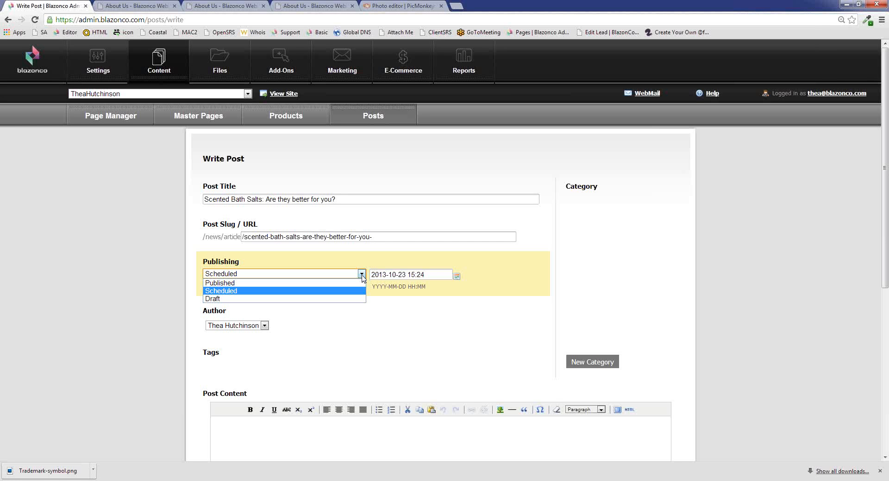
left_click(255, 299)
left_click(330, 274)
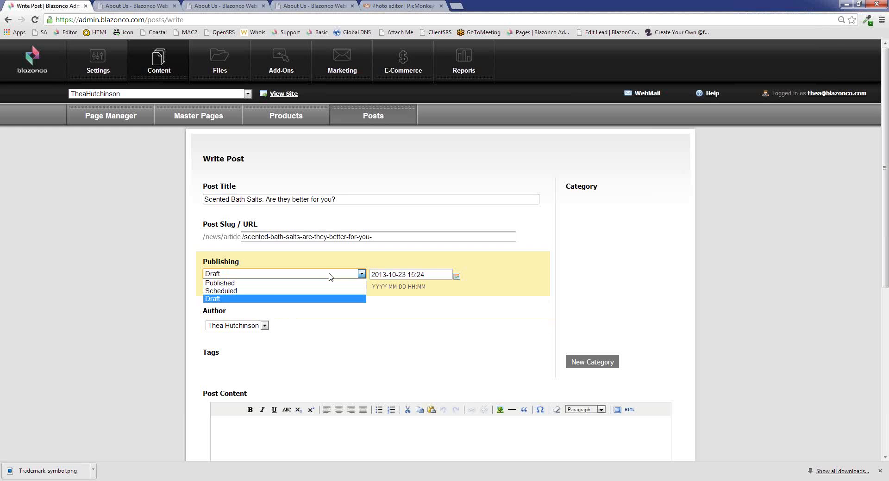
left_click(252, 283)
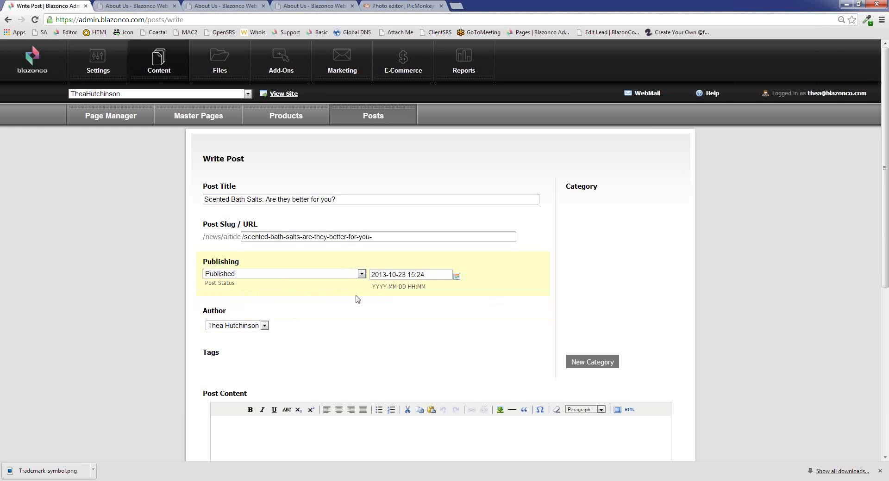
Step: Check the author choices and add the tags "Bath, Salts, Lavender" to the post
scroll(358, 299, "down", 1)
left_click(265, 279)
left_click(266, 287)
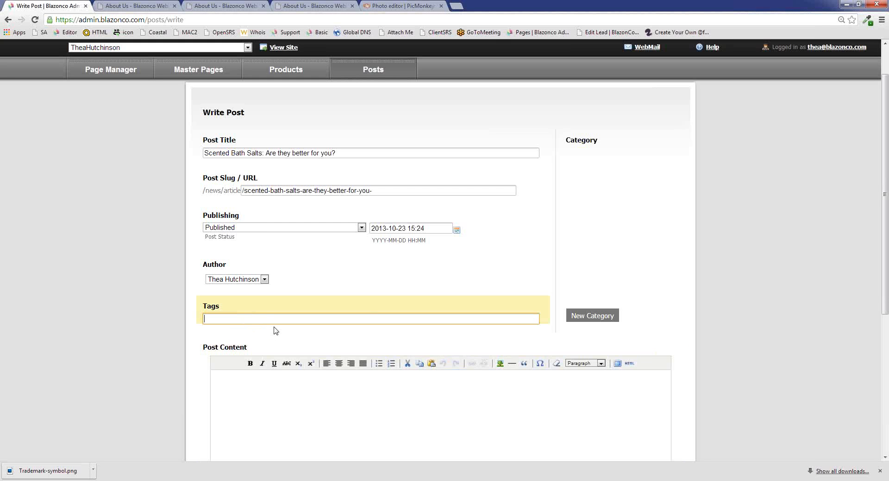
left_click(256, 318)
type("Bath, Salts, Lavender")
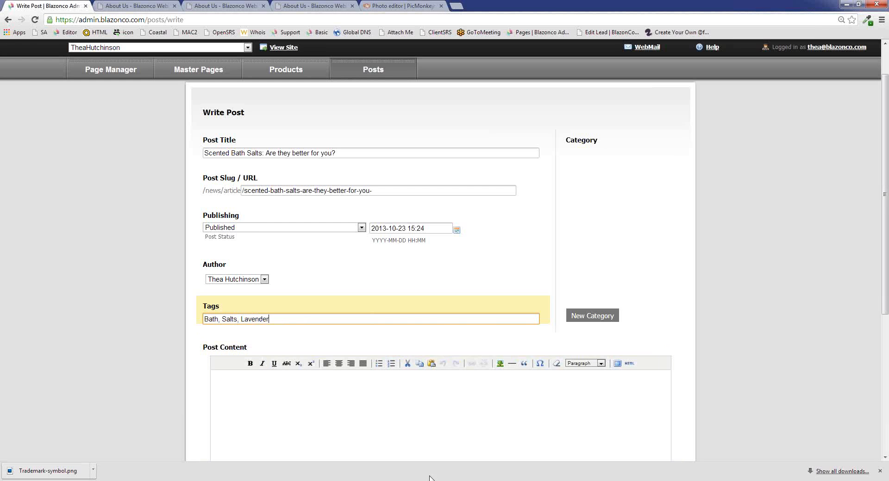
Step: Write "What are the benefits of using bath salts read here for more information." as the post content
left_click(362, 408)
scroll(362, 407, "down", 5)
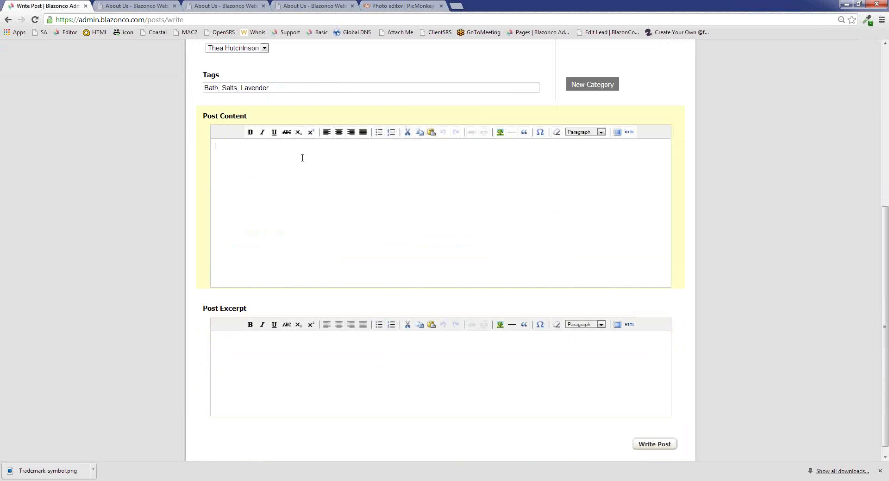
type("What")
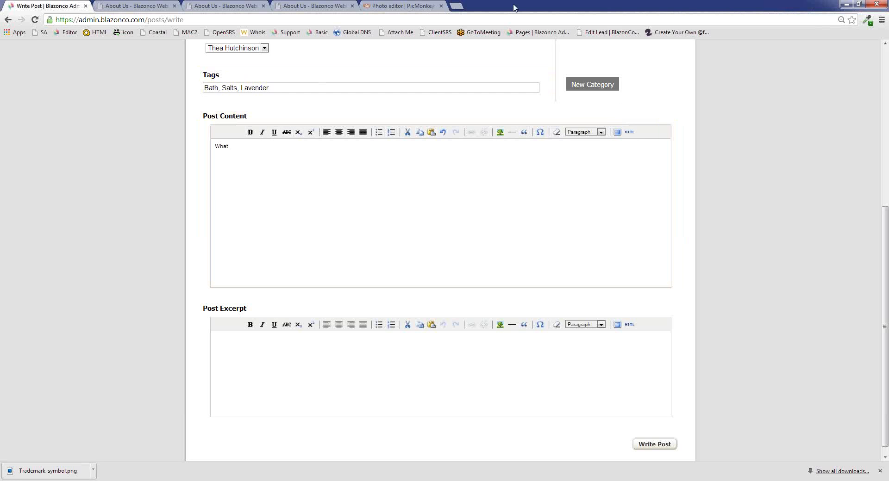
left_click(234, 154)
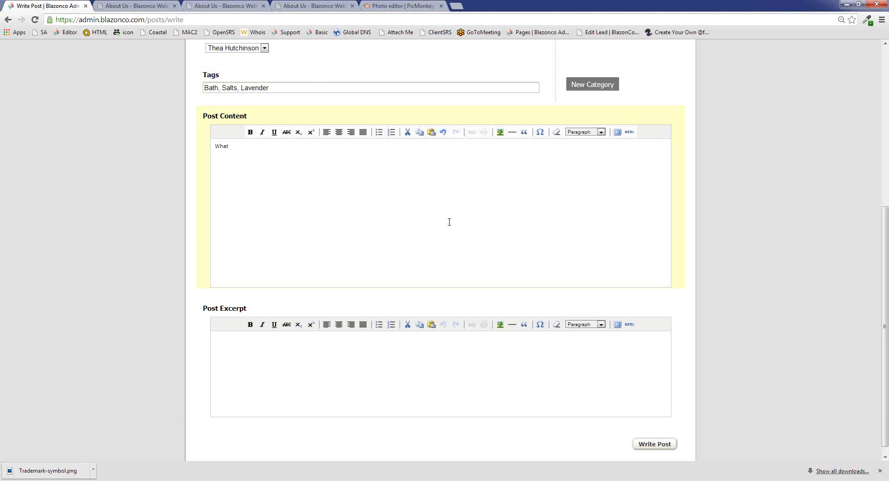
type("are the ben")
type("efits of using ")
type("bath salts")
type("read hger")
key("BackSpace")
key("BackSpace")
type("ea")
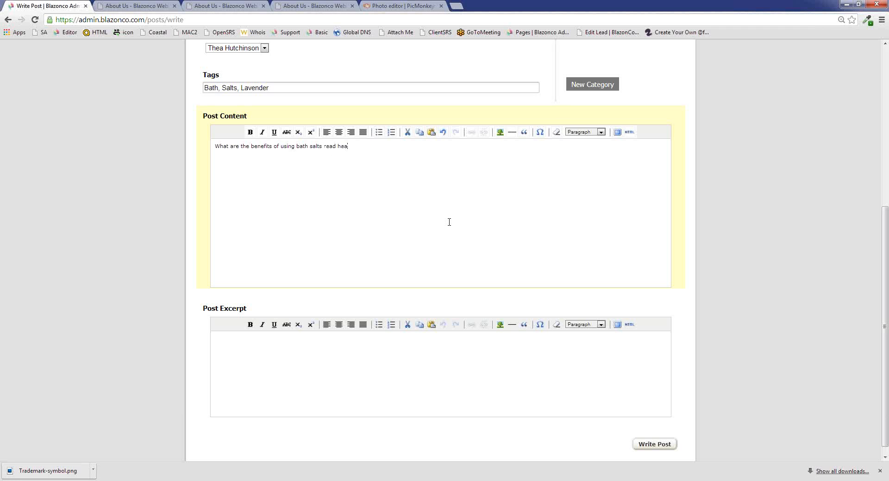
type("d here for more information.")
Step: Insert thumbsalts.jpg from the Images folder below the sentence in the post content
left_click_drag(423, 149, 190, 149)
left_click(443, 149)
left_click(500, 133)
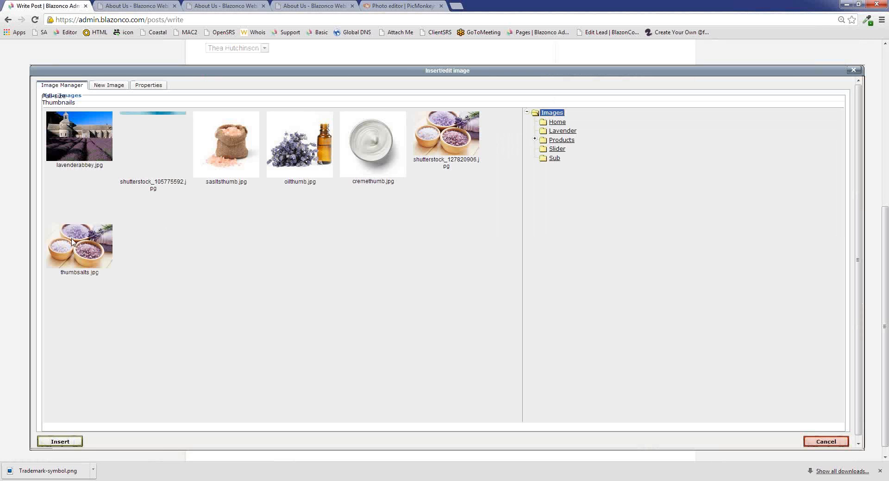
left_click(75, 246)
left_click(60, 442)
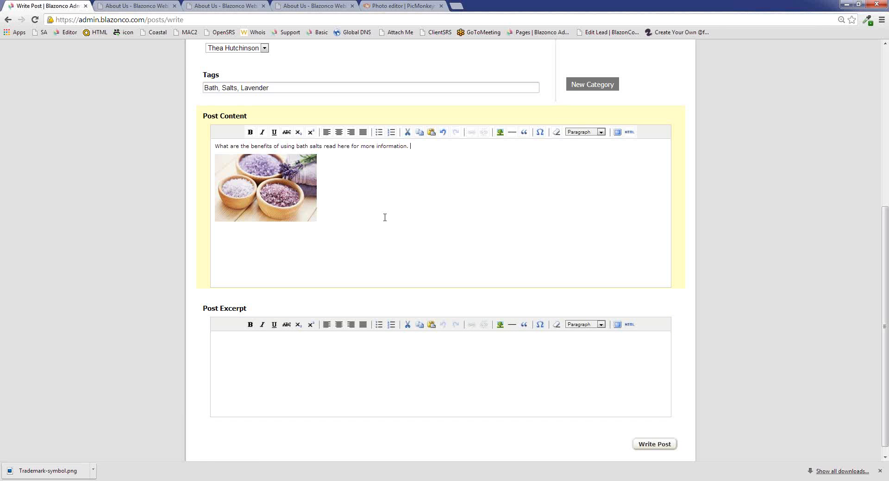
Step: Copy the bath salts sentence and repeat it to fill out a paragraph of about four lines above the image
scroll(379, 236, "down", 1)
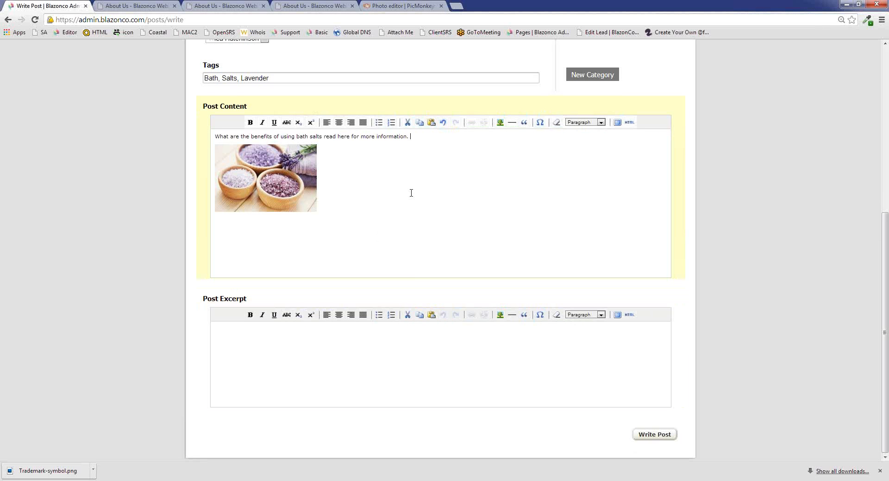
left_click_drag(436, 138, 212, 135)
key("ctrl+c")
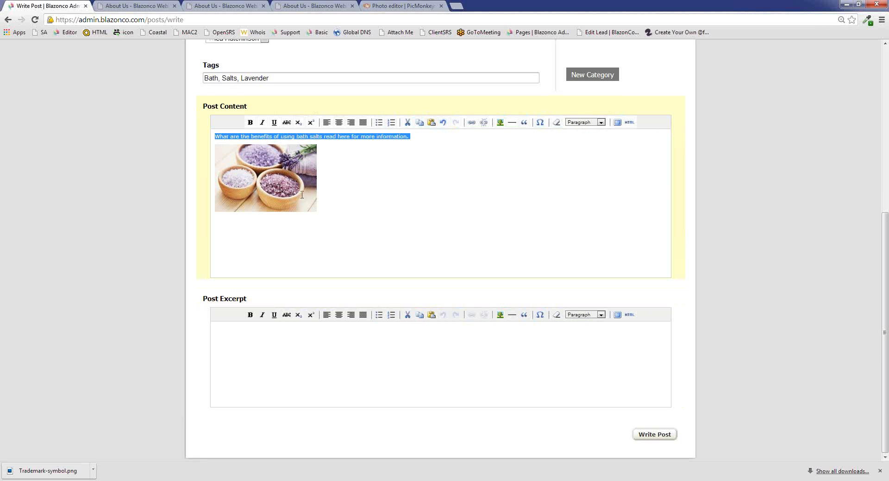
left_click(435, 136)
key("ctrl+v")
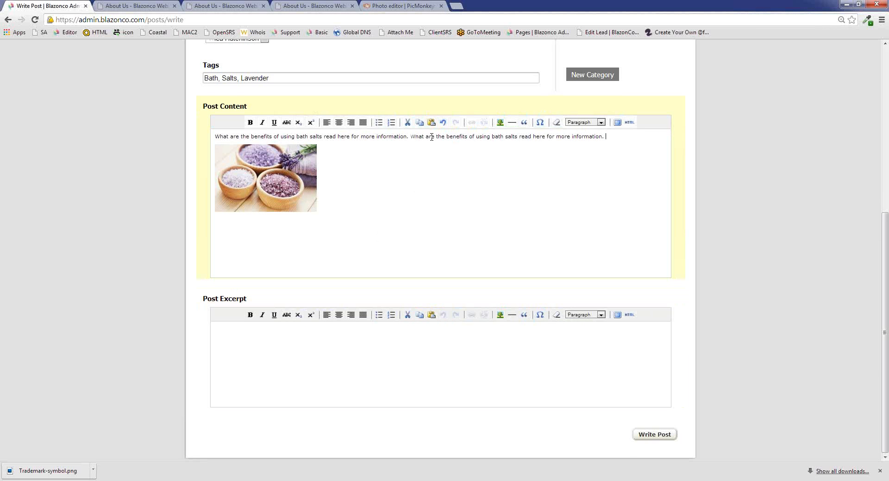
key("ctrl+v")
key("ctrl+v")
key("ctrl+v")
key("ctrl+v")
key("ctrl+v")
key("ctrl+v")
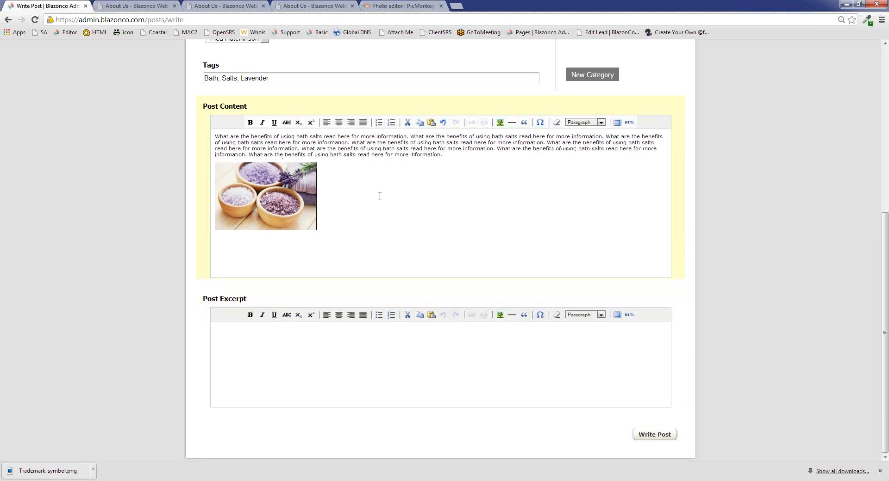
Step: Paste repeated copies of the bath salts sentence directly after the image to form a second paragraph
left_click(373, 200)
key("ctrl+v")
key("ctrl+v")
key("ctrl+v")
key("ctrl+v")
key("ctrl+v")
key("ctrl+v")
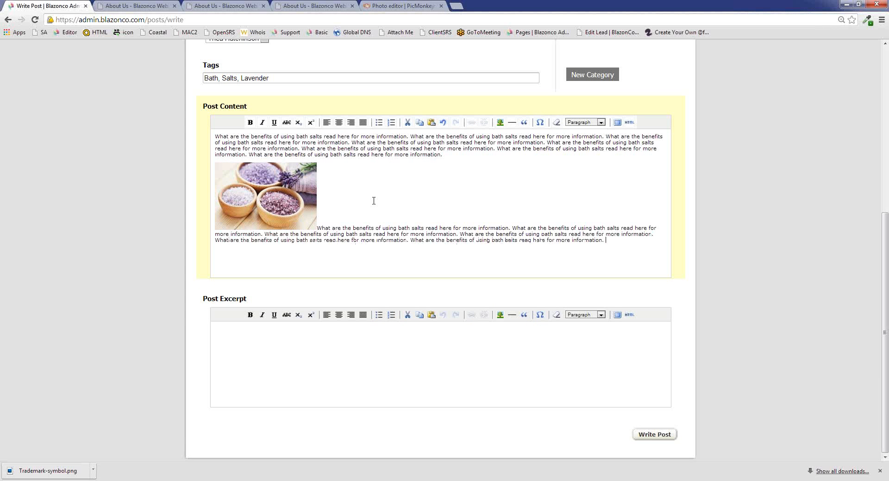
key("ctrl+v")
key("ctrl+v")
key("ctrl+v")
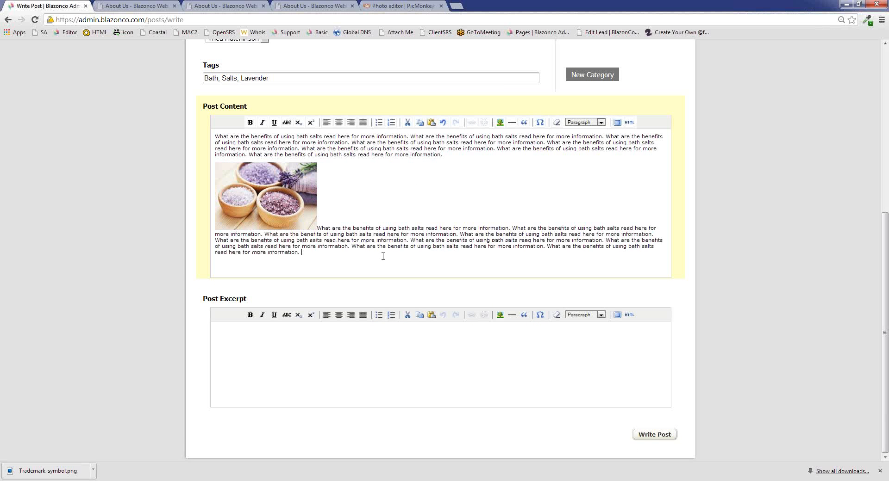
Step: Align the bath salts image left and set its vertical space to 6, horizontal space to 6 and border to 2
left_click(265, 196)
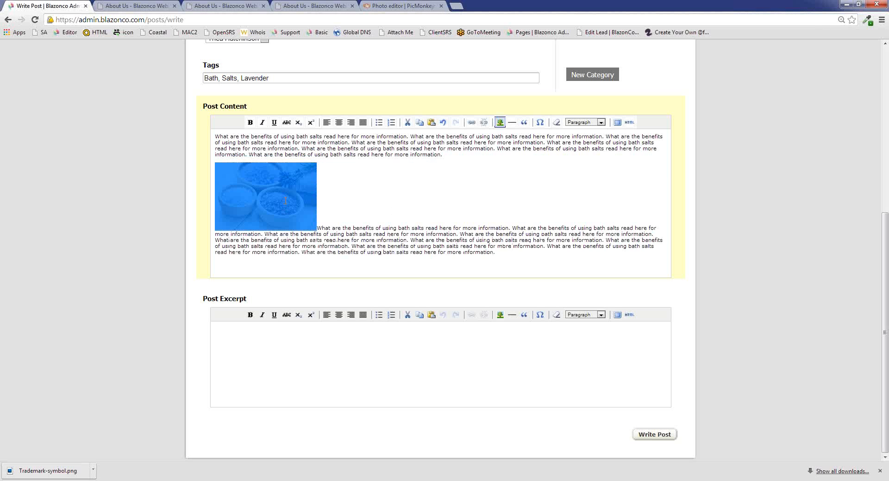
left_click(326, 122)
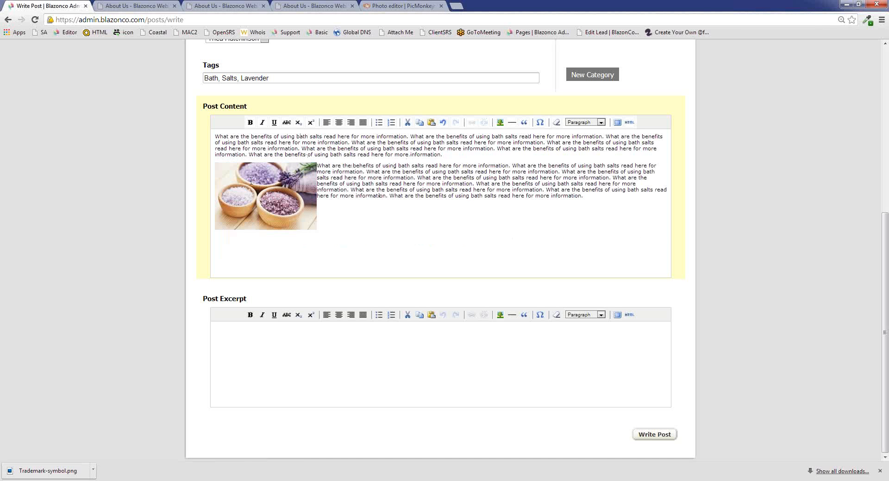
left_click(266, 173)
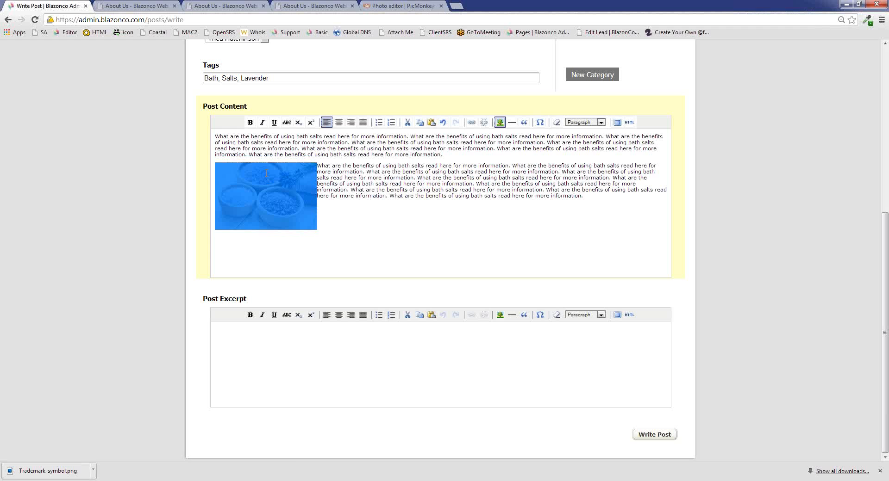
left_click(501, 122)
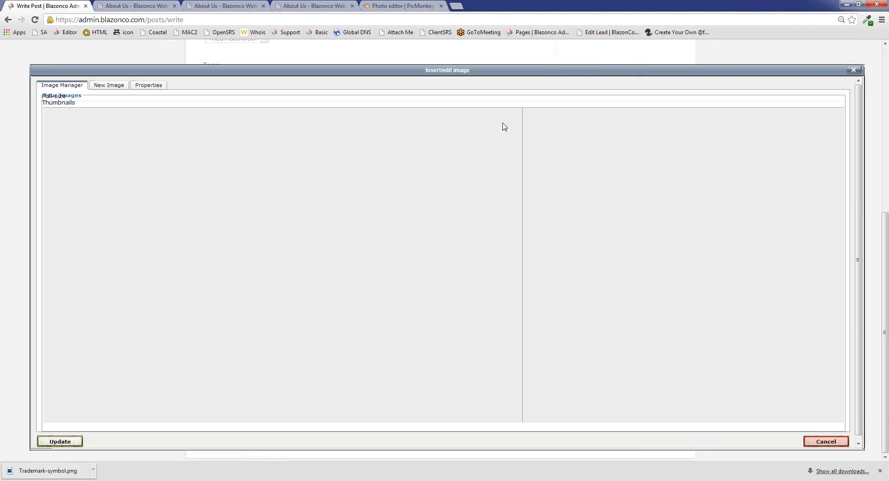
left_click(159, 87)
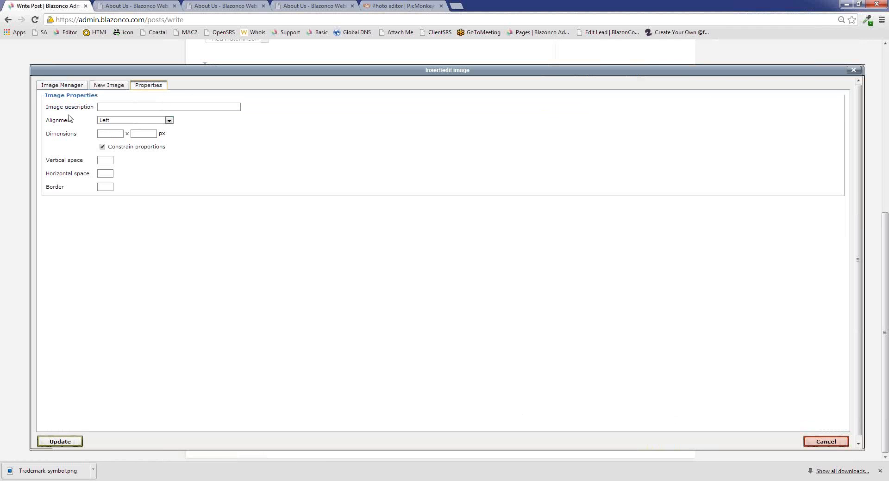
left_click(109, 134)
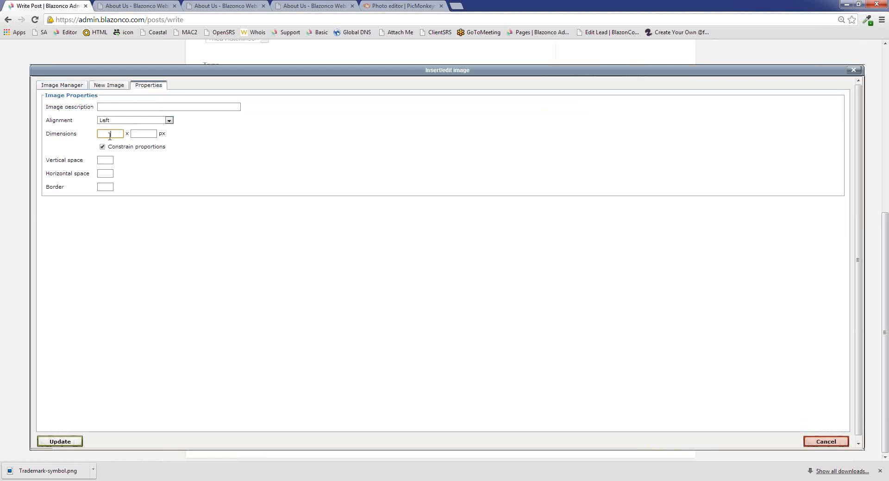
left_click(105, 161)
type("6")
left_click(105, 176)
type("6")
left_click(105, 187)
type("2")
left_click(60, 442)
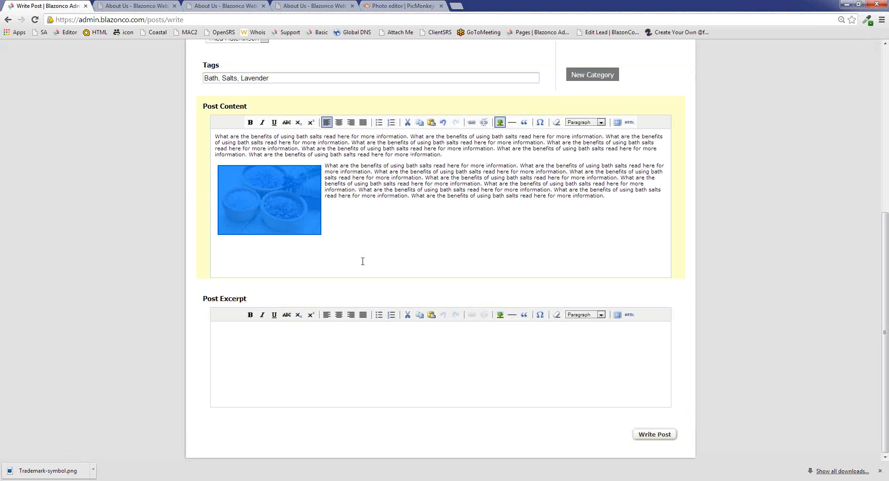
left_click(358, 214)
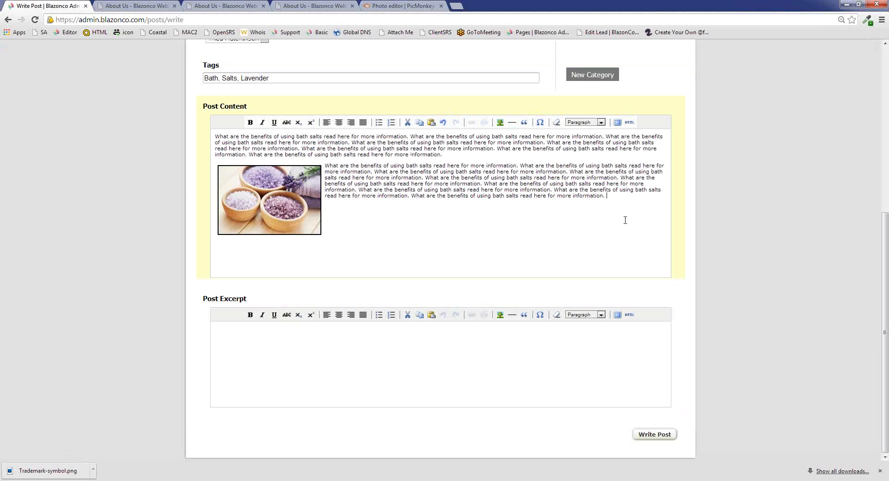
Step: Submit the finished blog post with the Post Excerpt left empty
left_click(437, 376)
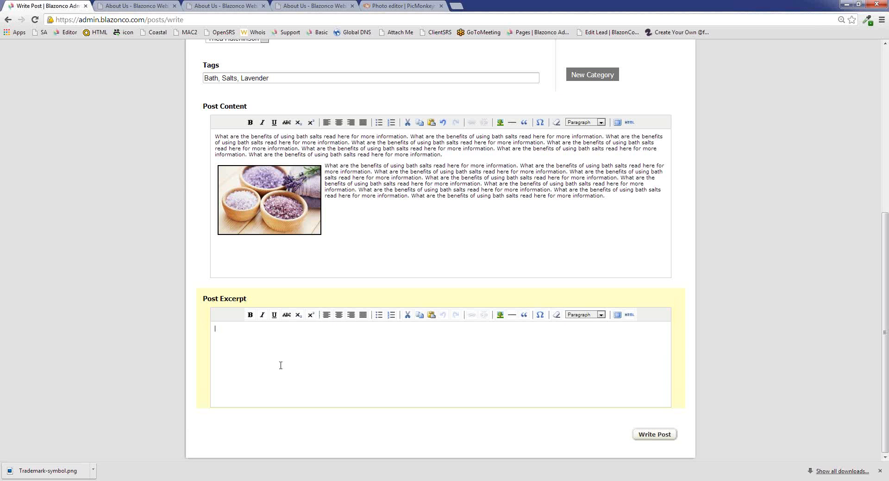
left_click(345, 165)
left_click(341, 343)
left_click(324, 186)
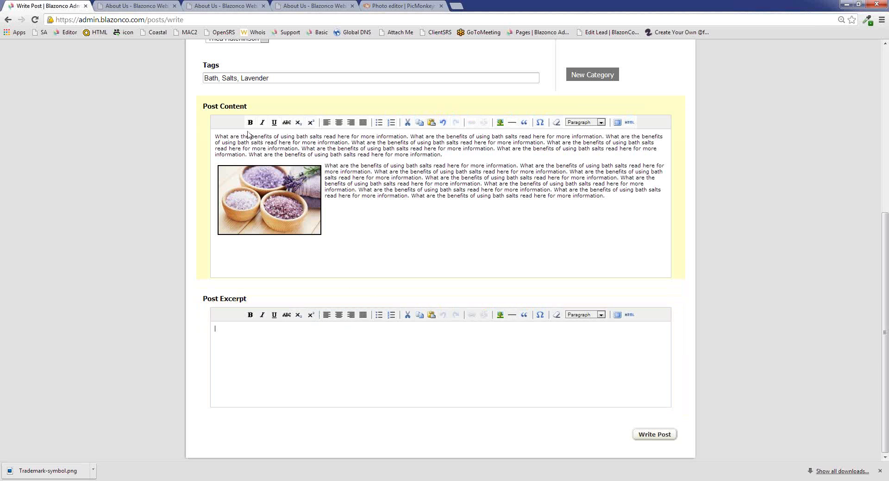
left_click_drag(289, 148, 232, 137)
left_click(407, 369)
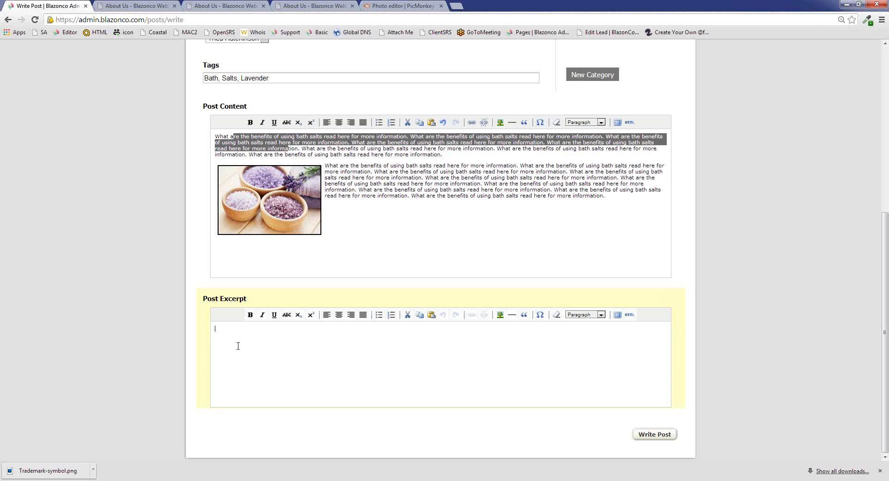
left_click(654, 434)
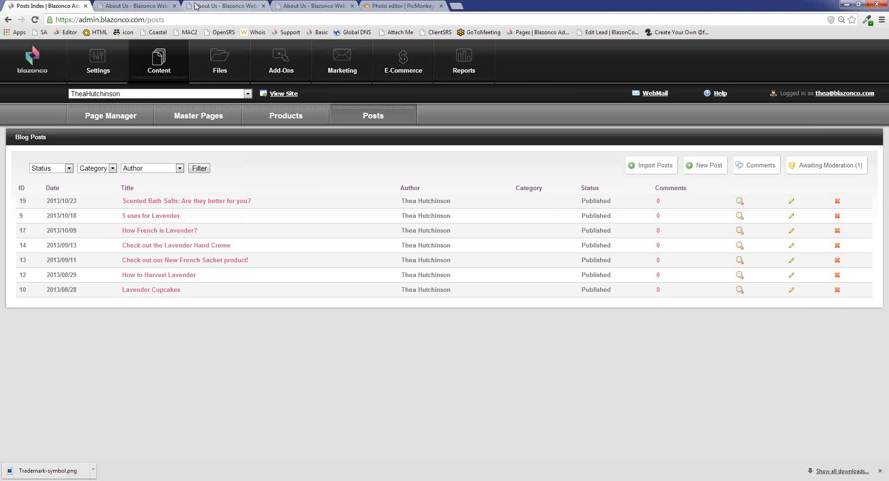
Step: Switch to the live site, check the News page's post listing and open the full Scented Bath Salts article
left_click(203, 6)
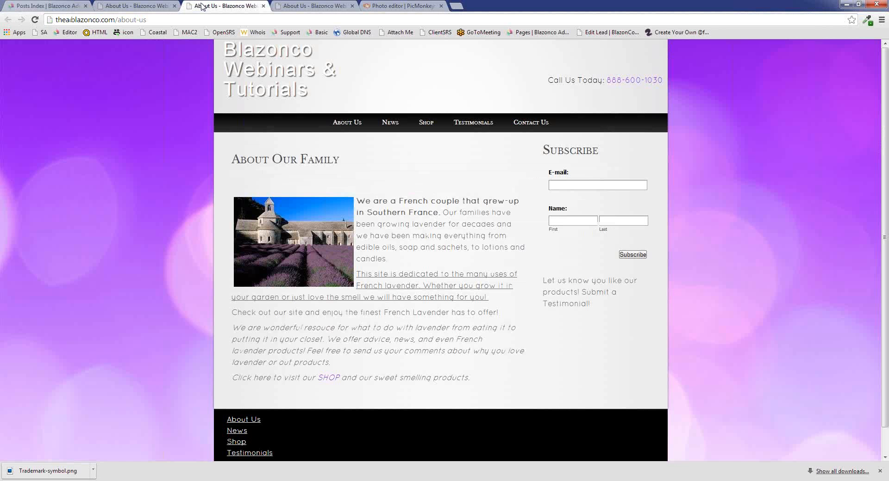
left_click(392, 123)
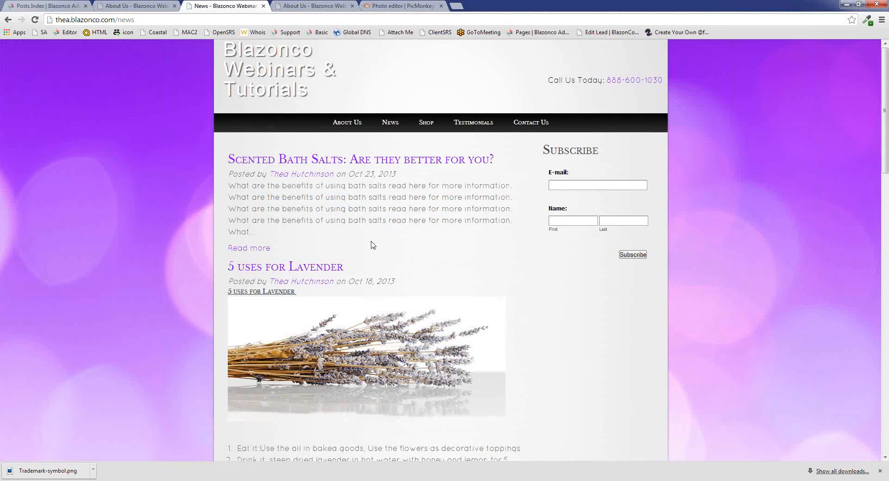
scroll(435, 327, "down", 2)
scroll(339, 215, "up", 2)
left_click(301, 161)
scroll(301, 251, "down", 1)
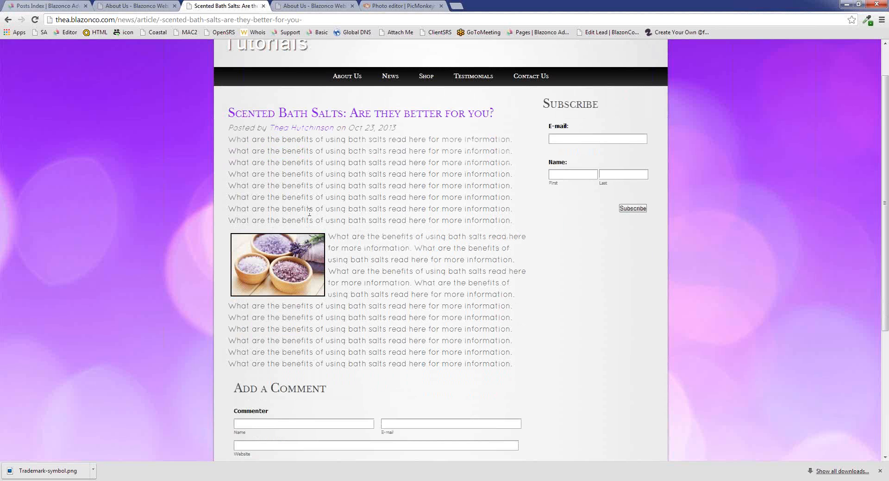
Step: Return to the admin post list, edit the Scented Bath Salts post and copy its content image into the Post Excerpt
left_click(62, 5)
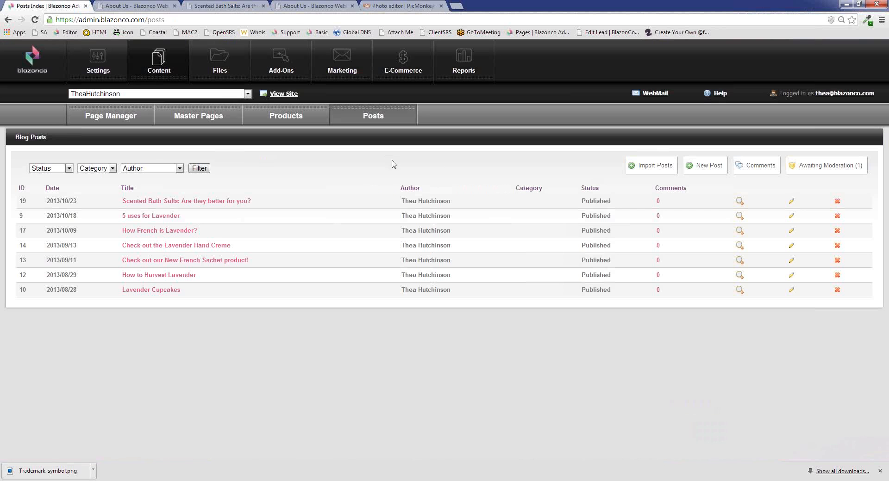
left_click(791, 203)
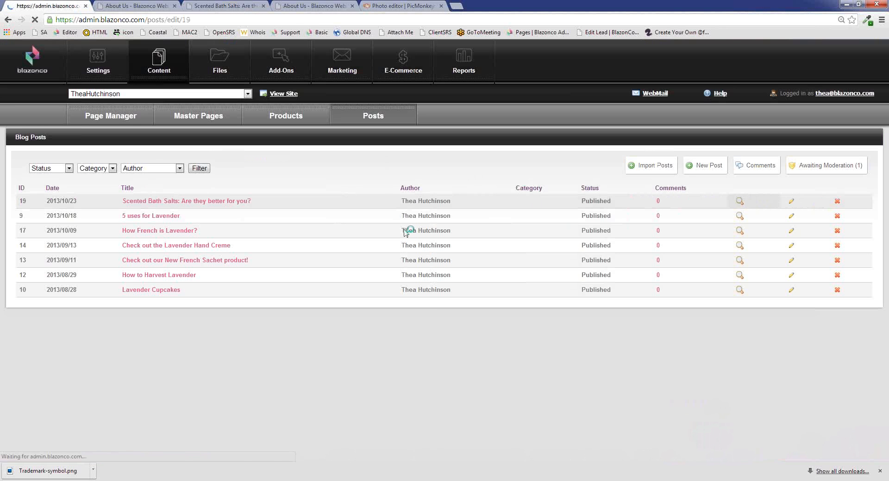
scroll(369, 325, "down", 2)
left_click(300, 286)
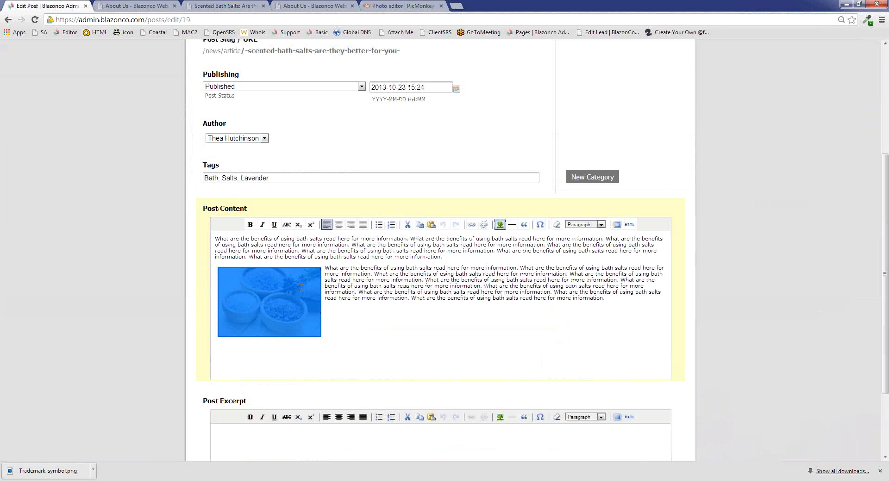
key("ctrl+c")
scroll(300, 287, "down", 2)
left_click(346, 348)
key("ctrl+v")
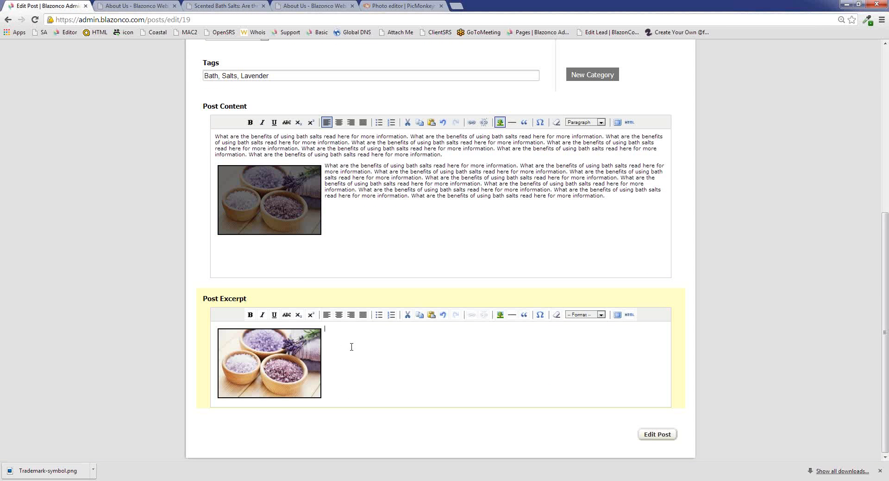
Step: Copy "What are the benefits of using bath salts read here for more information" beside the excerpt image, end it with a period and save the post
left_click(586, 192)
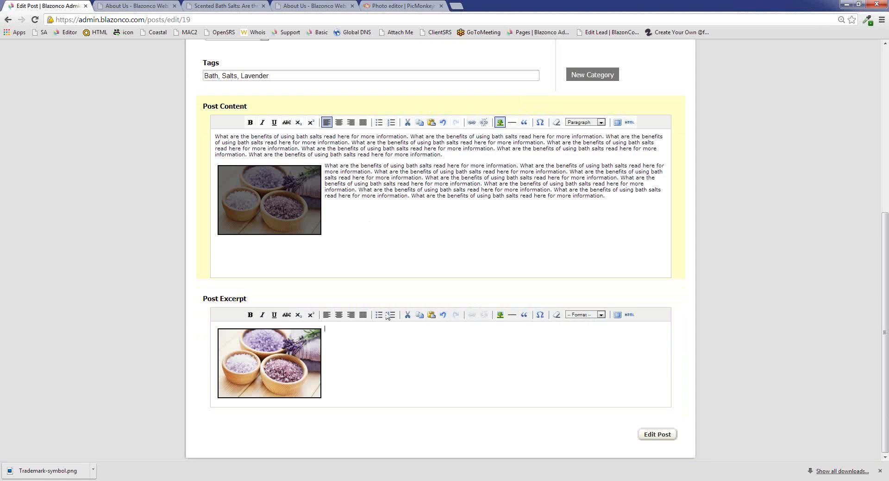
left_click_drag(324, 166, 516, 166)
left_click(600, 360)
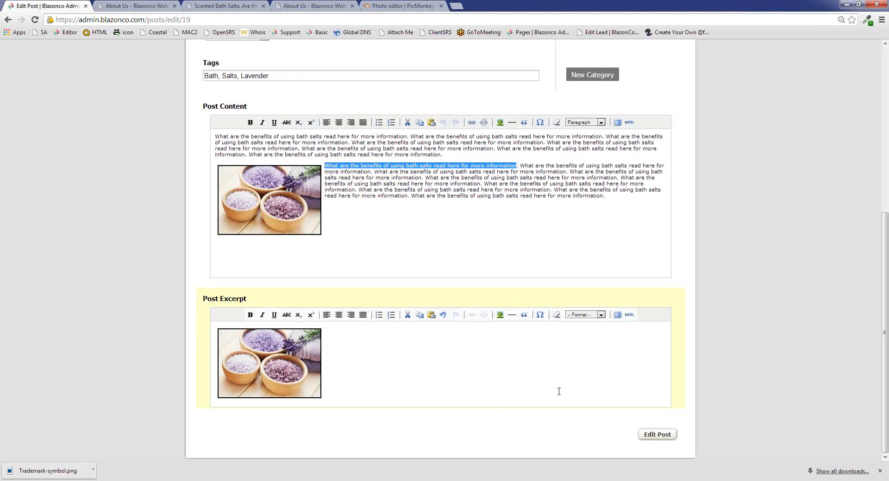
left_click(392, 335)
key("ctrl+v")
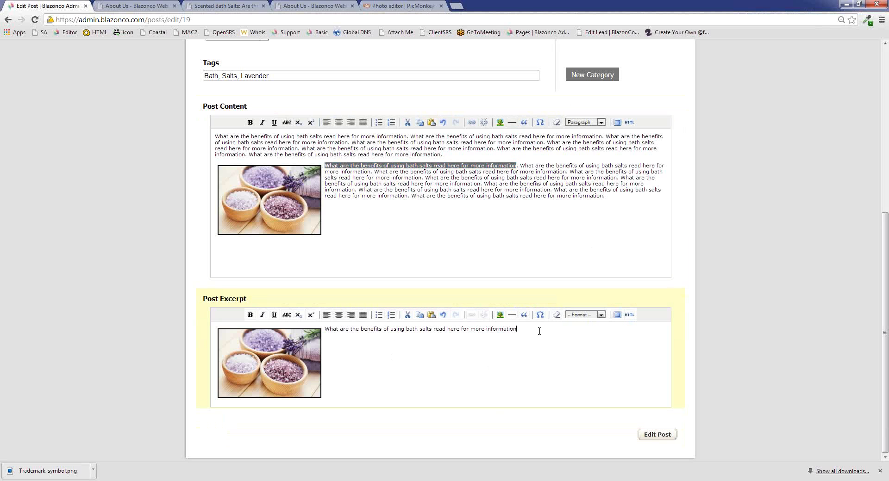
type(".")
left_click(664, 434)
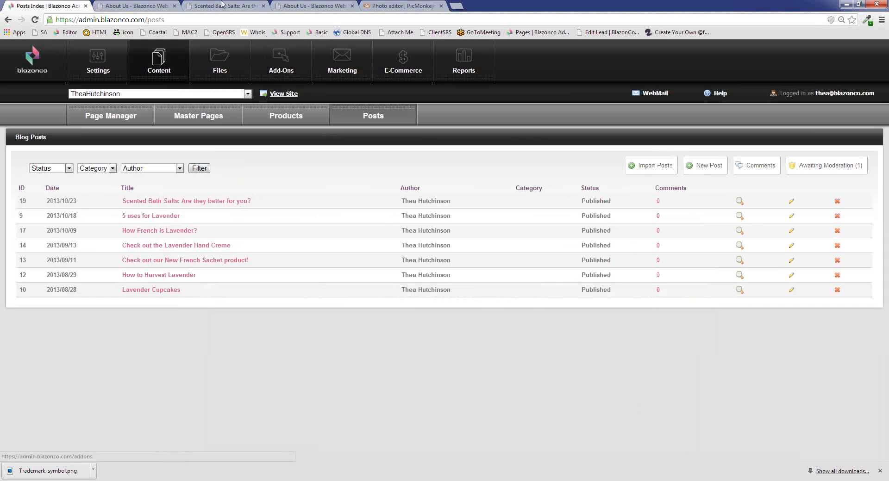
Step: Review the live site's News page to see how the Scented Bath Salts excerpt and the posts below it display
left_click(225, 5)
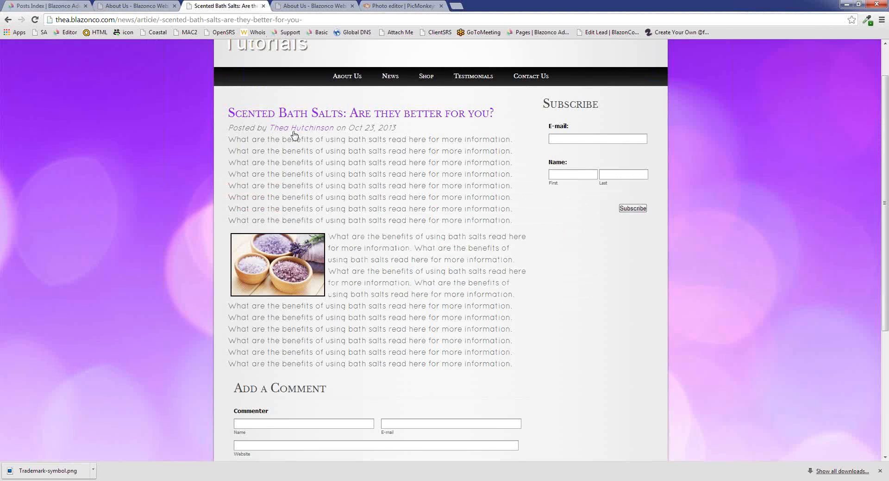
left_click(393, 77)
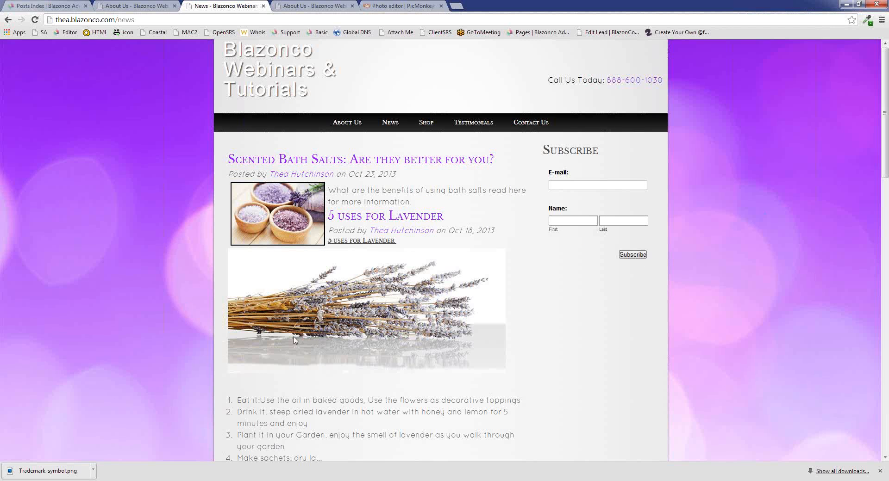
scroll(374, 399, "down", 3)
scroll(356, 399, "down", 4)
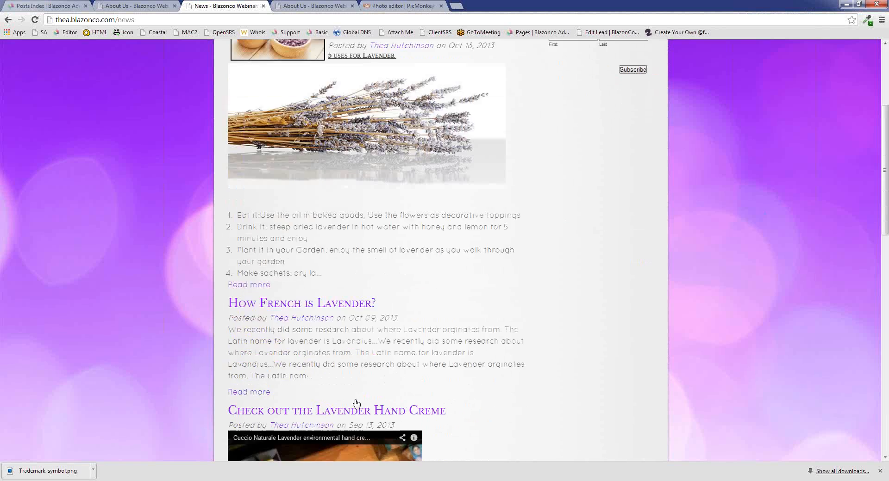